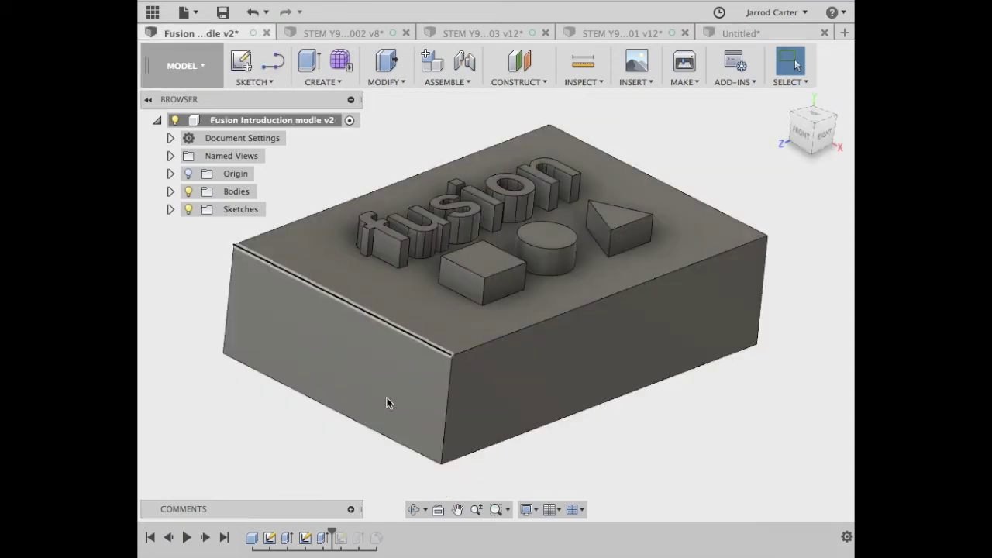
Step the timeline forward twice to replay the slot extrude, then orbit to the slotted side.
{"action": "left_click", "coordinate": [204, 537]}
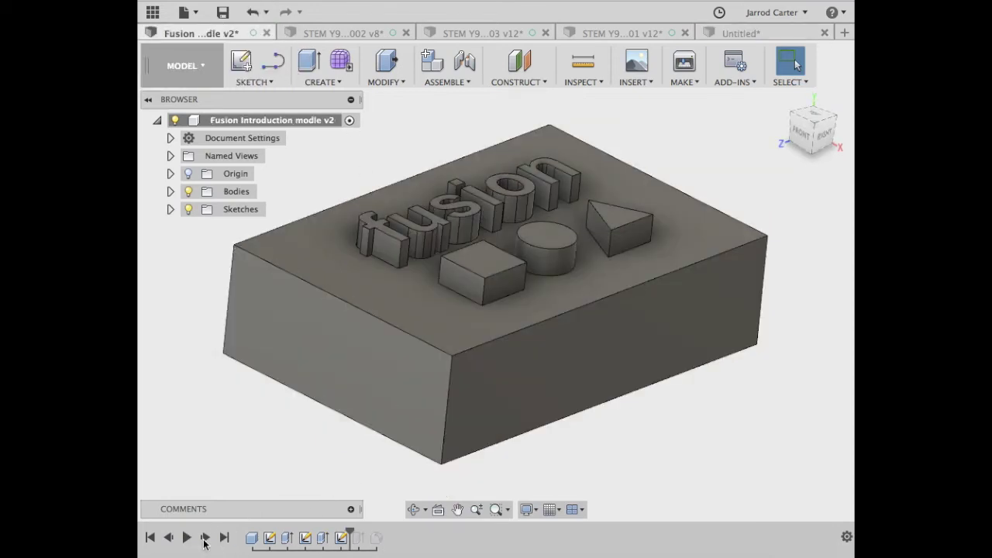
{"action": "left_click", "coordinate": [204, 537]}
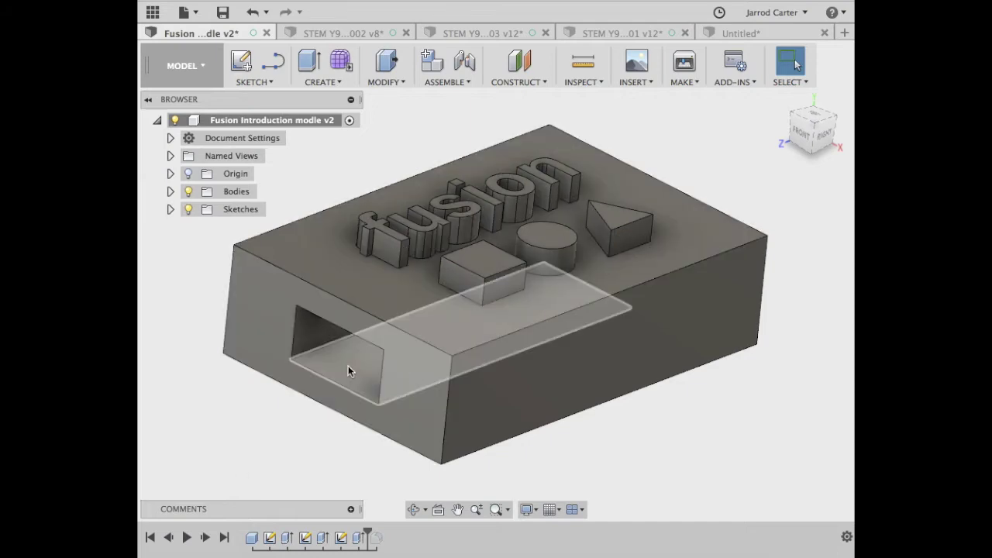
{"action": "mouse_move", "coordinate": [810, 145]}
{"action": "left_mouse_down"}
{"action": "mouse_move", "coordinate": [832, 121]}
{"action": "mouse_move", "coordinate": [828, 132]}
{"action": "left_mouse_up"}
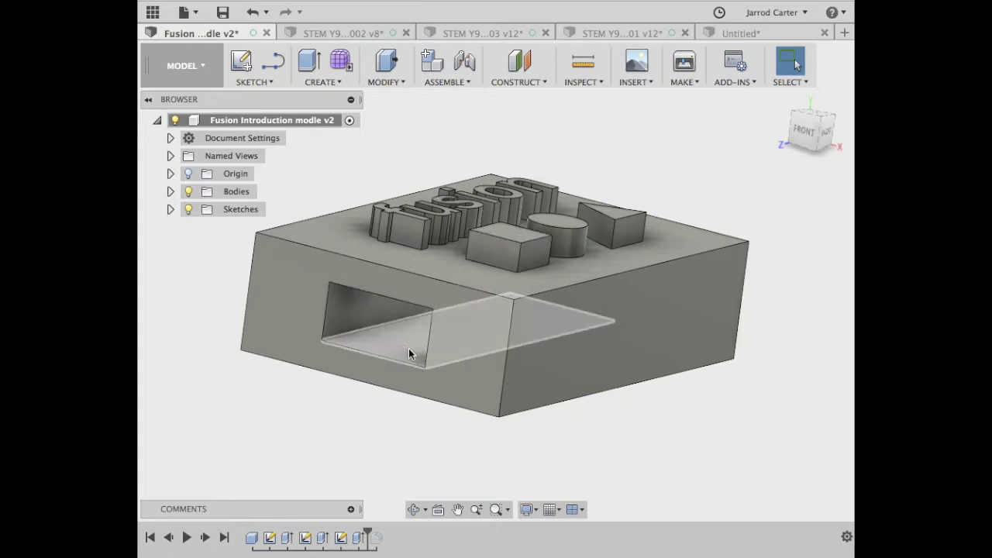
Hide and re-show the flash drive's electronics component, then return to the Untitled block document.
{"action": "left_click", "coordinate": [346, 34]}
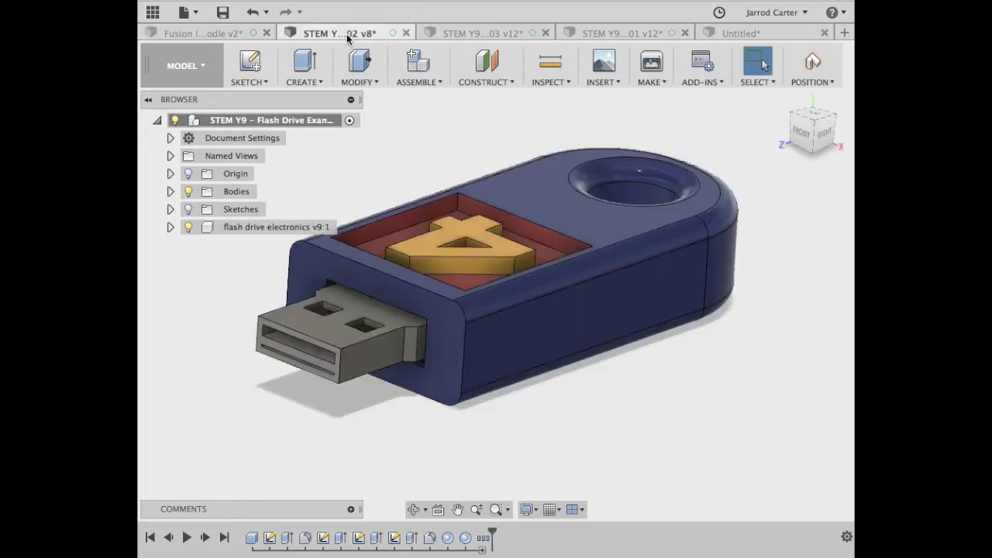
{"action": "left_click", "coordinate": [188, 232]}
{"action": "left_click", "coordinate": [187, 229]}
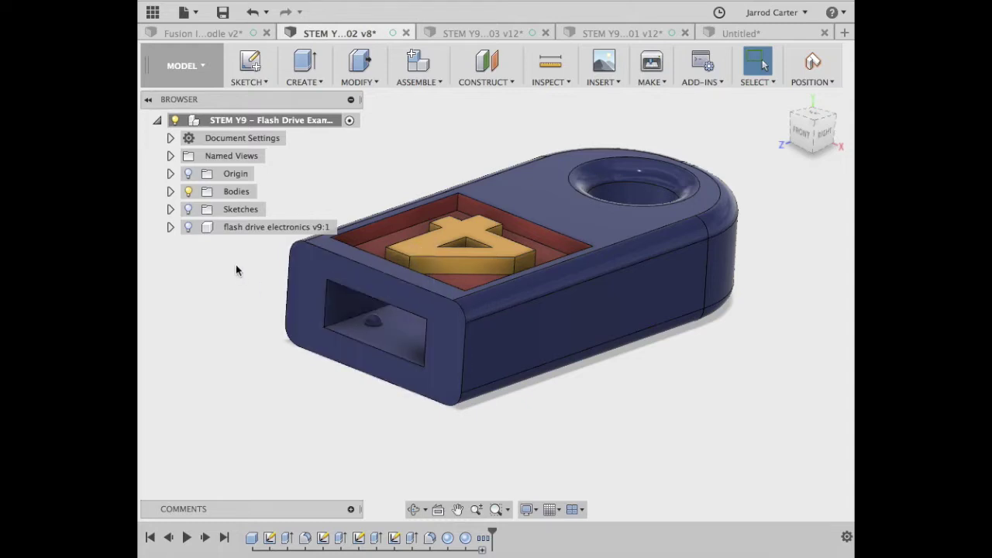
{"action": "left_click", "coordinate": [190, 229]}
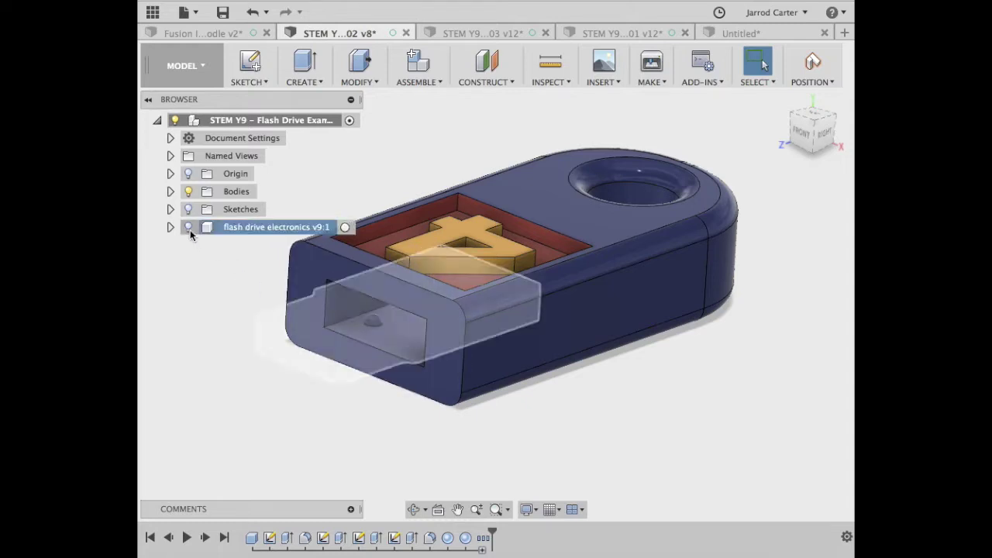
{"action": "left_click", "coordinate": [187, 229]}
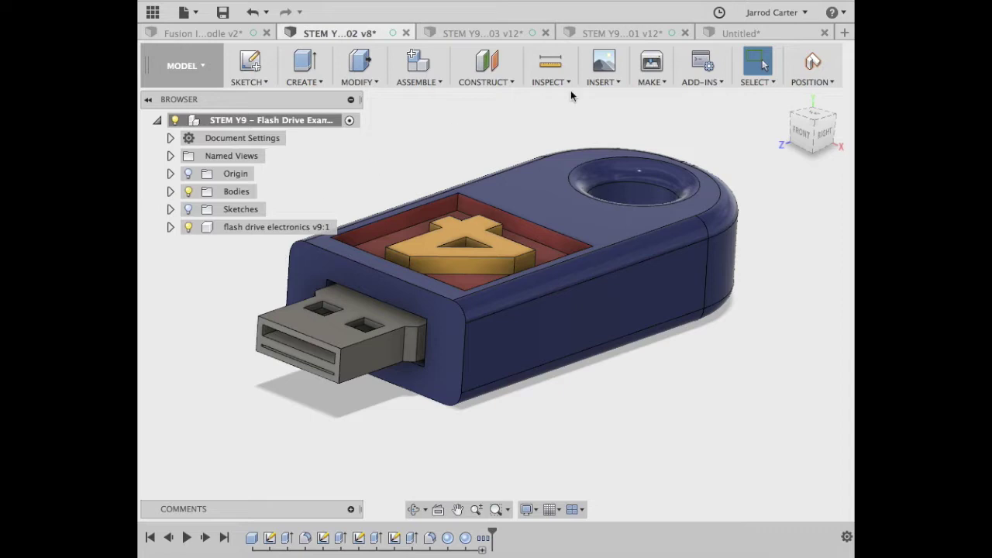
{"action": "left_click", "coordinate": [741, 34]}
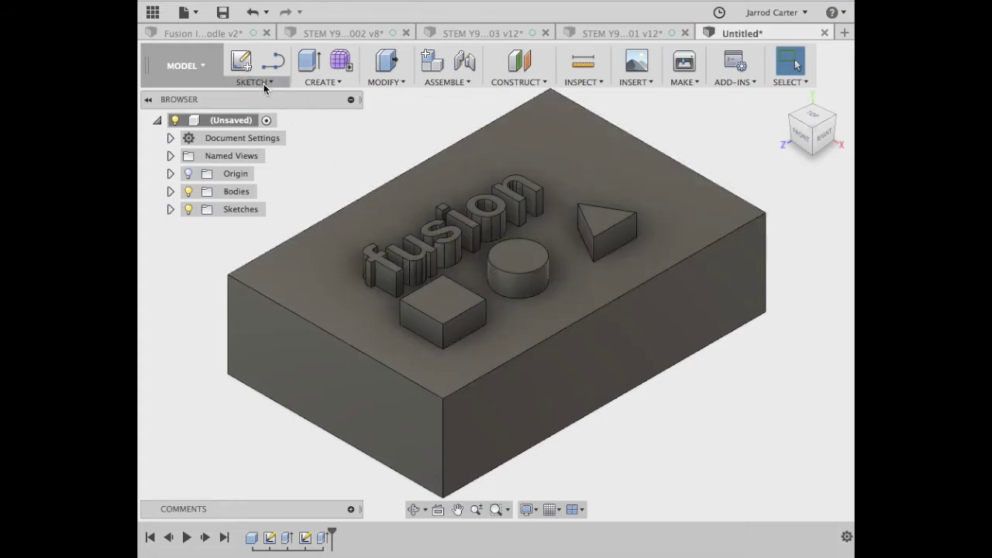
Start a new sketch on the block's side face.
{"action": "left_click", "coordinate": [263, 82]}
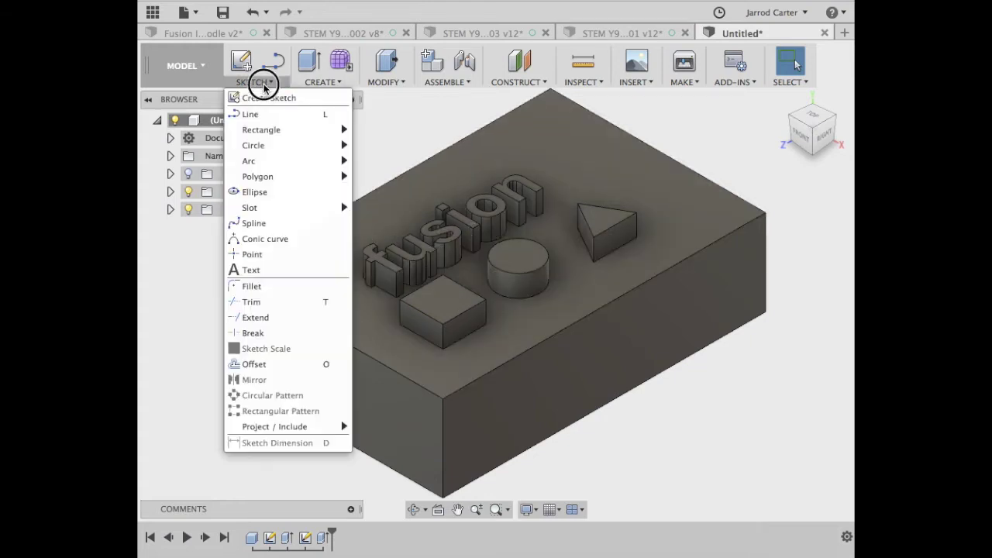
{"action": "left_click", "coordinate": [301, 103]}
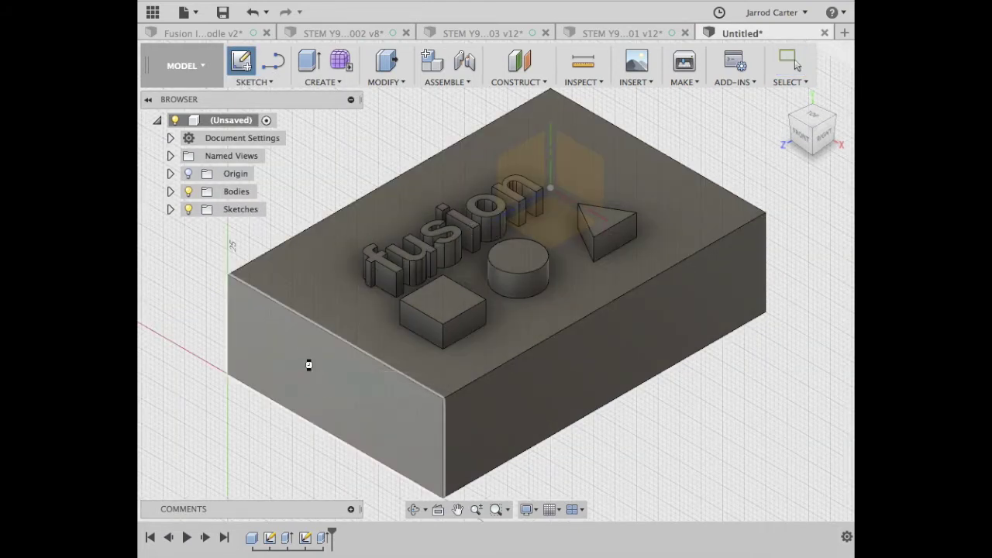
{"action": "left_click", "coordinate": [309, 365]}
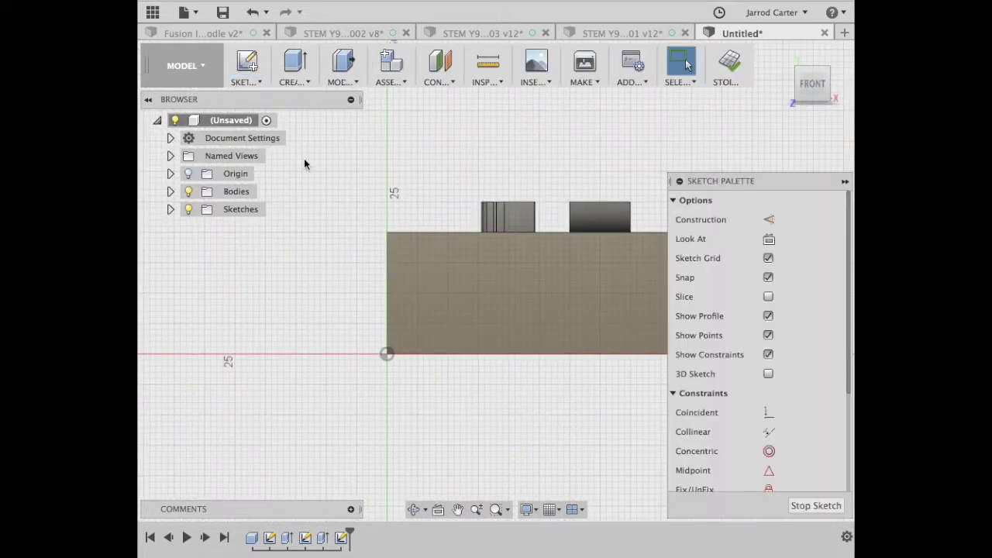
Draw a 2-point rectangle on the side face.
{"action": "left_click", "coordinate": [259, 83]}
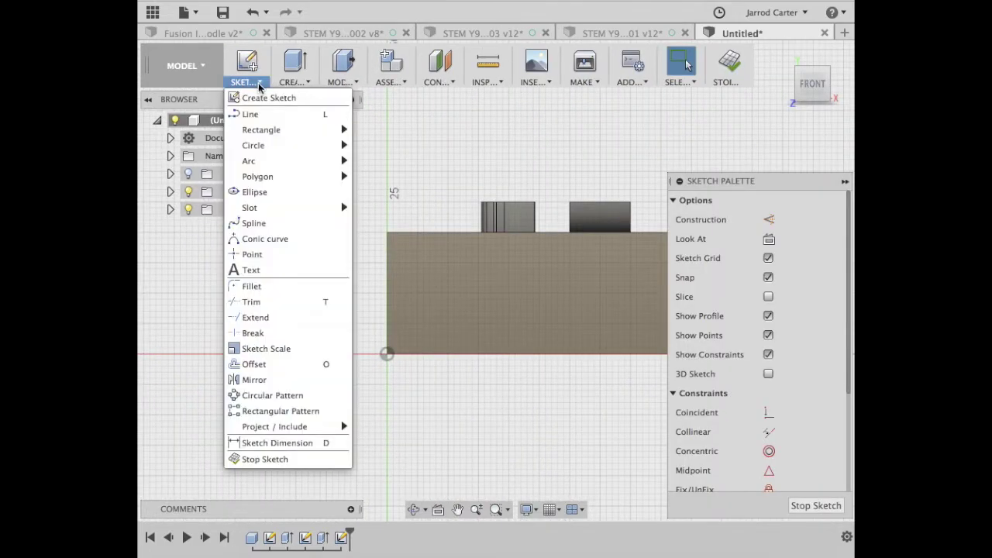
{"action": "mouse_move", "coordinate": [282, 130]}
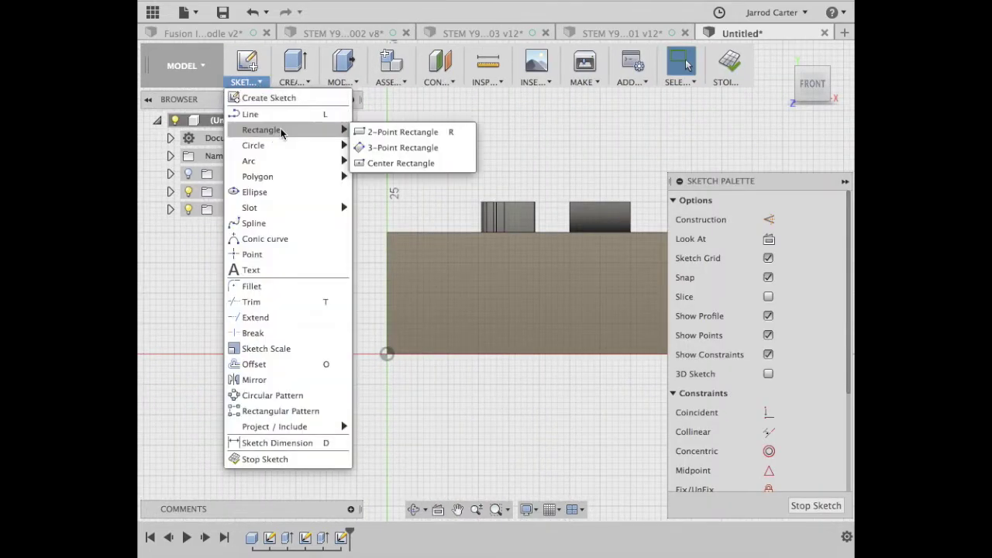
{"action": "left_click", "coordinate": [378, 136]}
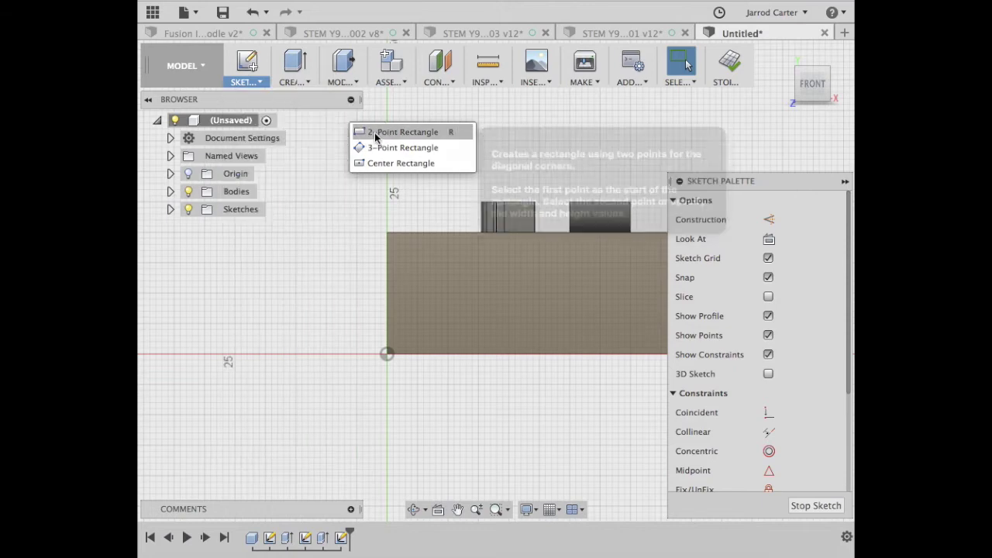
{"action": "left_click", "coordinate": [466, 275]}
{"action": "left_click", "coordinate": [595, 324]}
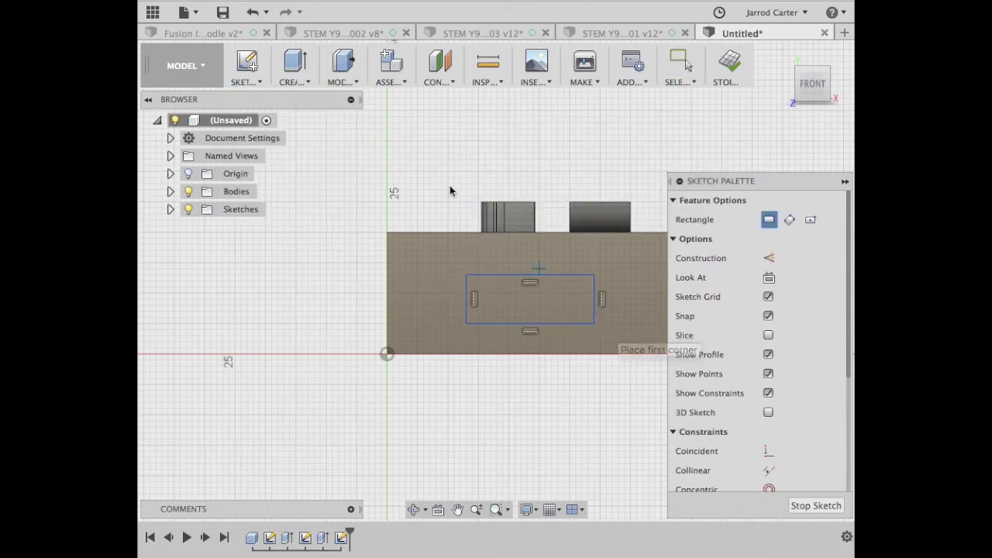
{"action": "left_click", "coordinate": [261, 86]}
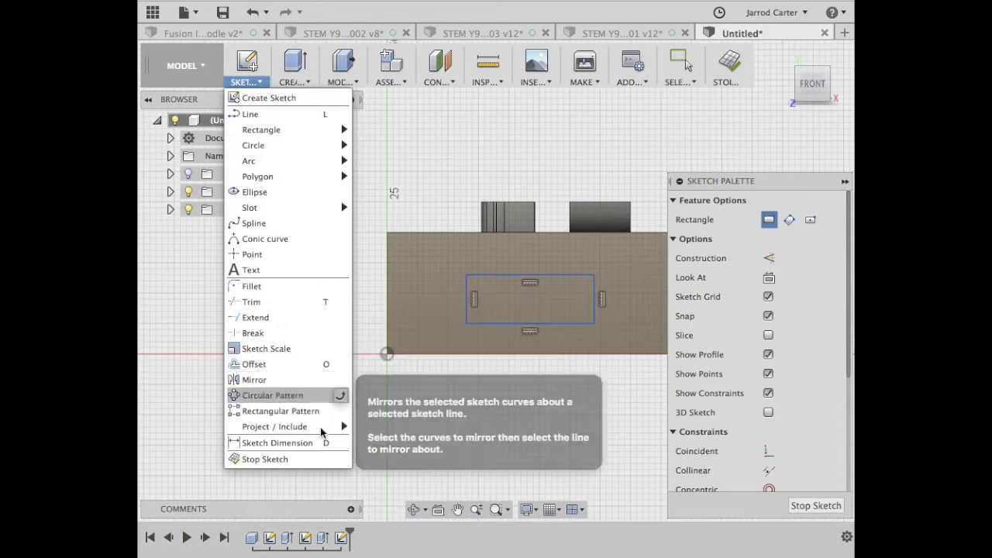
Dimension the rectangle's bottom edge to 20 mm and its left edge to 10 mm.
{"action": "left_click", "coordinate": [305, 442]}
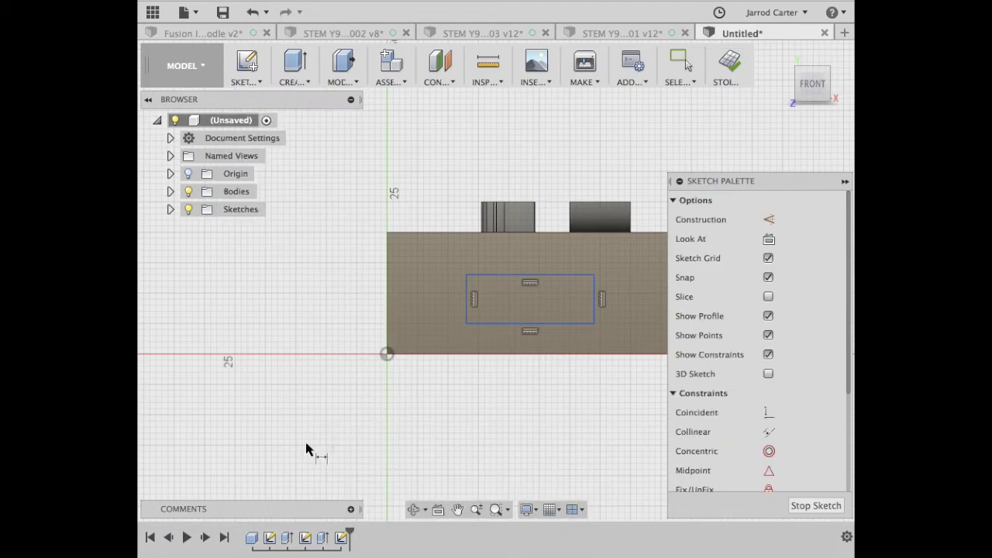
{"action": "left_click", "coordinate": [496, 324]}
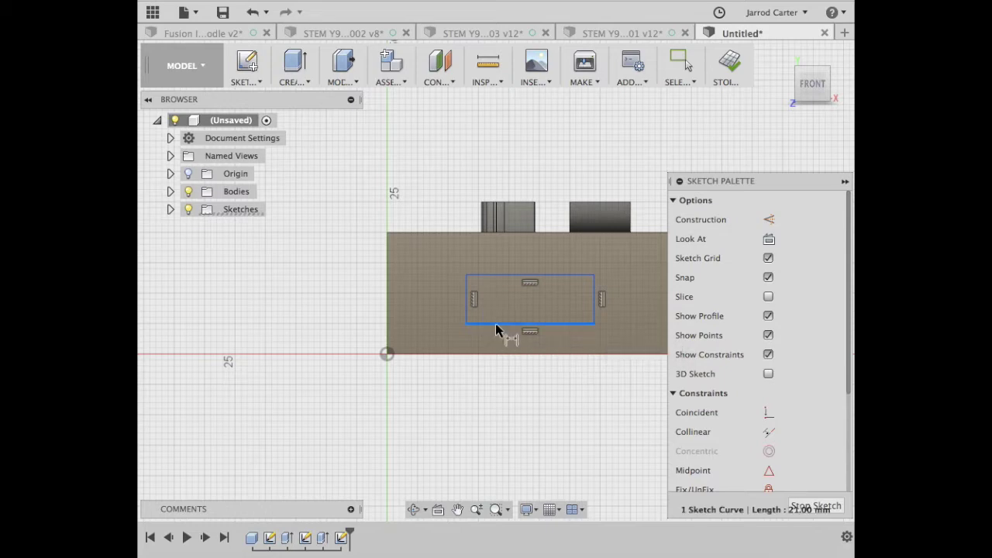
{"action": "left_click", "coordinate": [497, 408]}
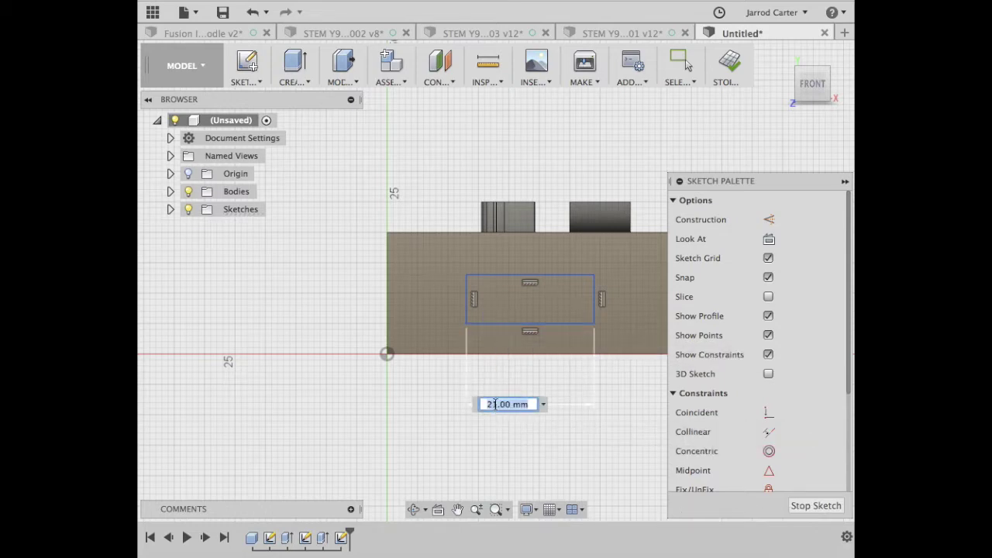
{"action": "type", "text": "20"}
{"action": "key", "text": "Return"}
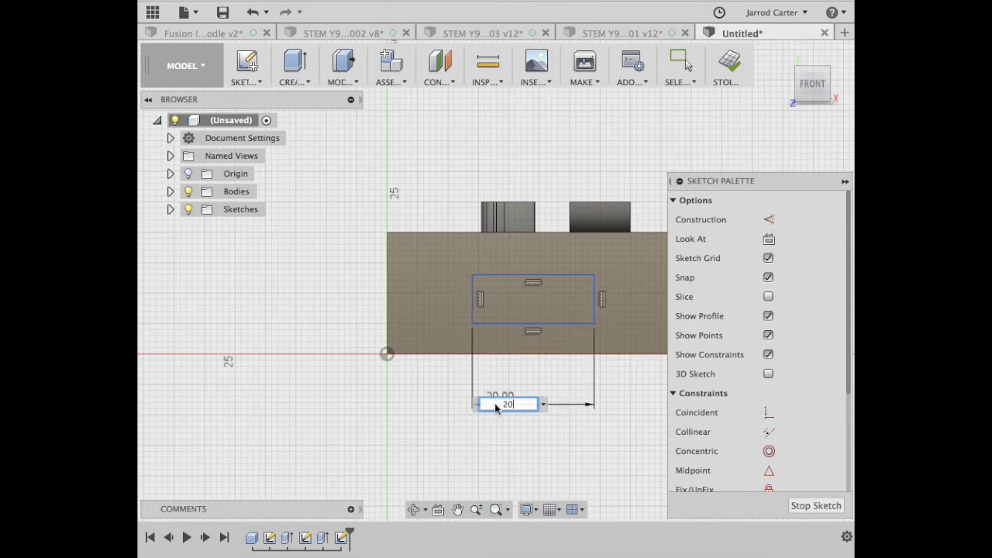
{"action": "left_click", "coordinate": [472, 310]}
{"action": "left_click", "coordinate": [312, 299]}
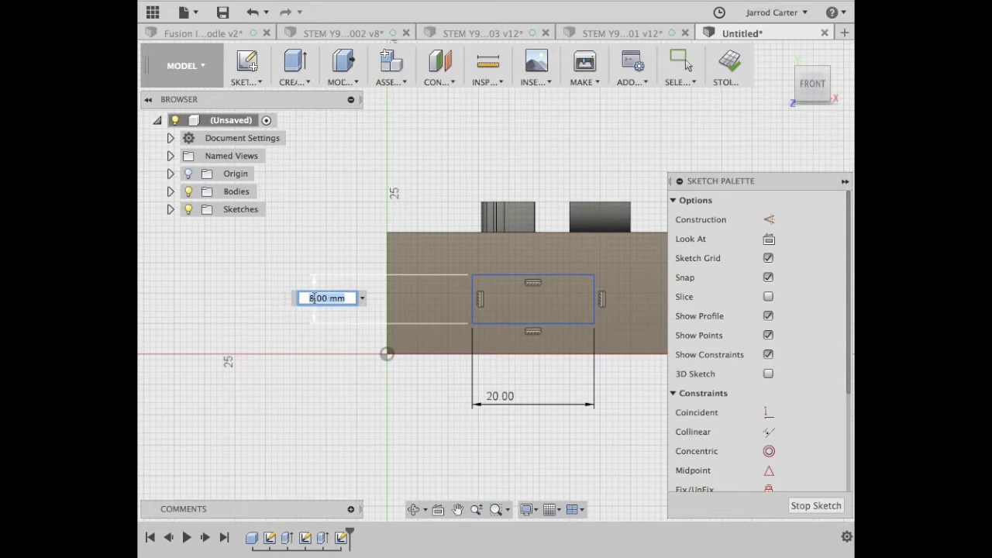
{"action": "type", "text": "10"}
{"action": "key", "text": "Return"}
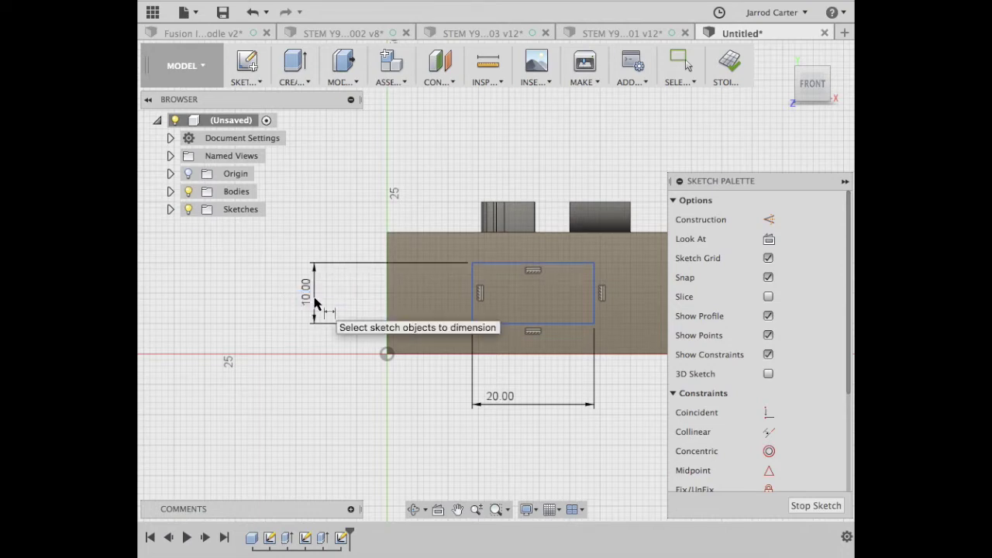
{"action": "scroll", "coordinate": [314, 302], "scroll_direction": "right", "scroll_amount": 5}
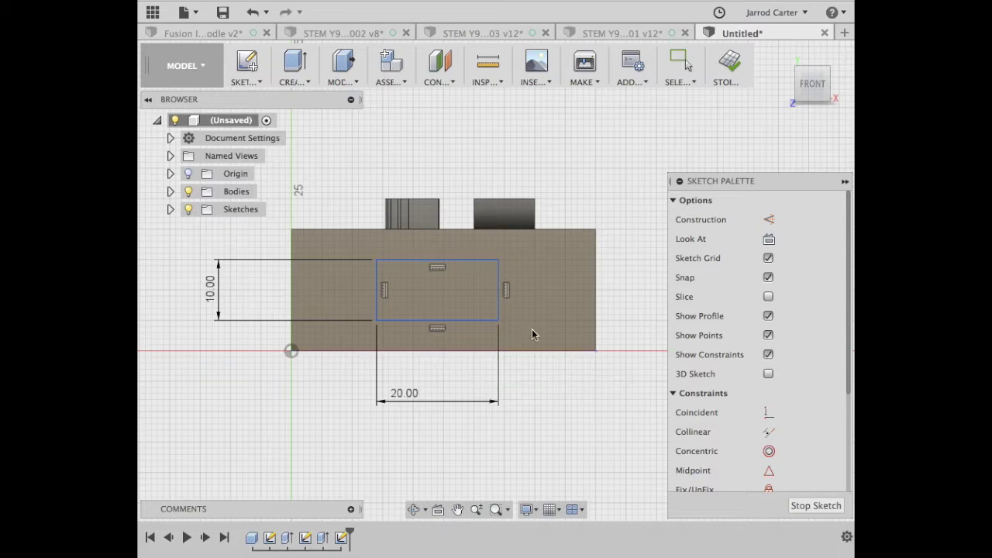
Add a 15 mm dimension from the block's left edge and a 5 mm dimension from its top edge.
{"action": "left_click", "coordinate": [293, 291]}
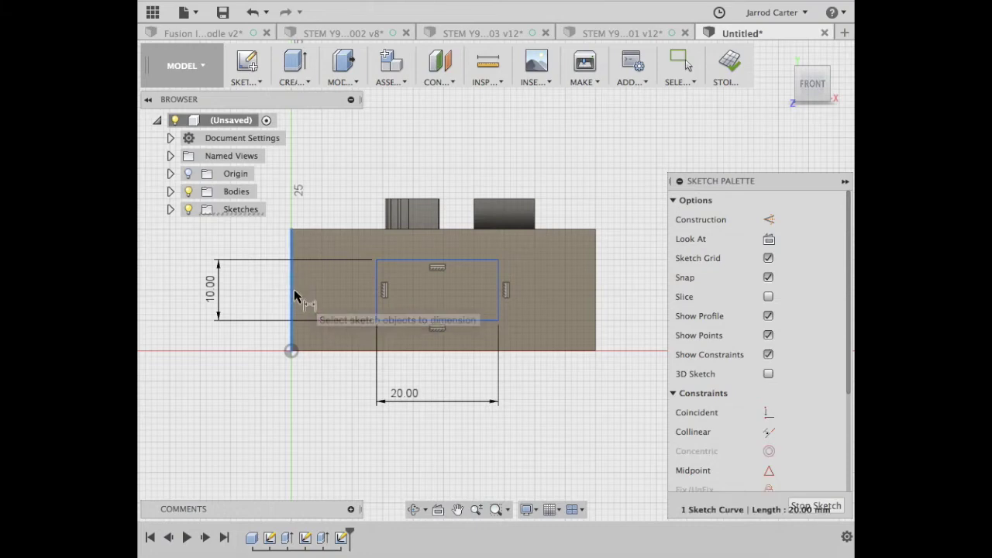
{"action": "left_click", "coordinate": [377, 304]}
{"action": "left_click", "coordinate": [329, 399]}
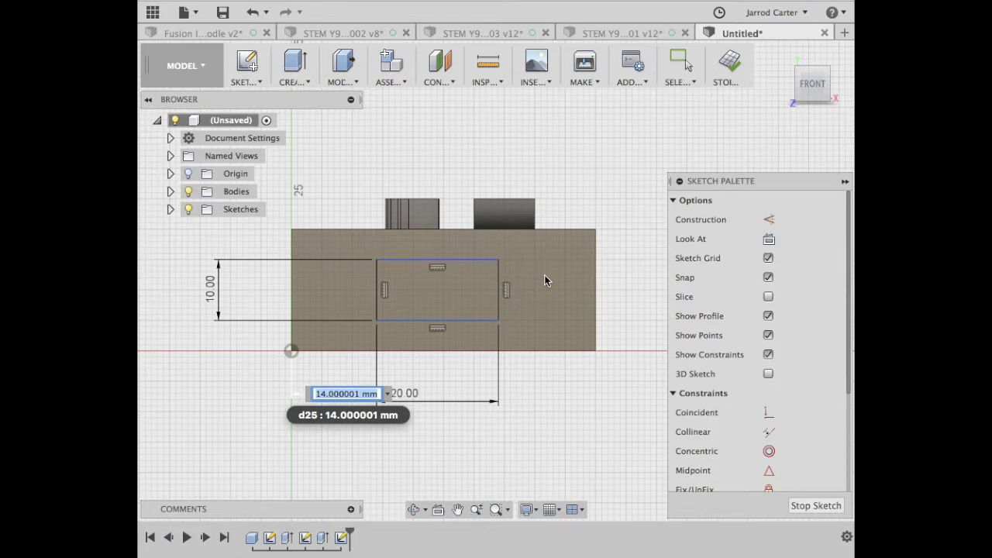
{"action": "type", "text": "15"}
{"action": "key", "text": "Return"}
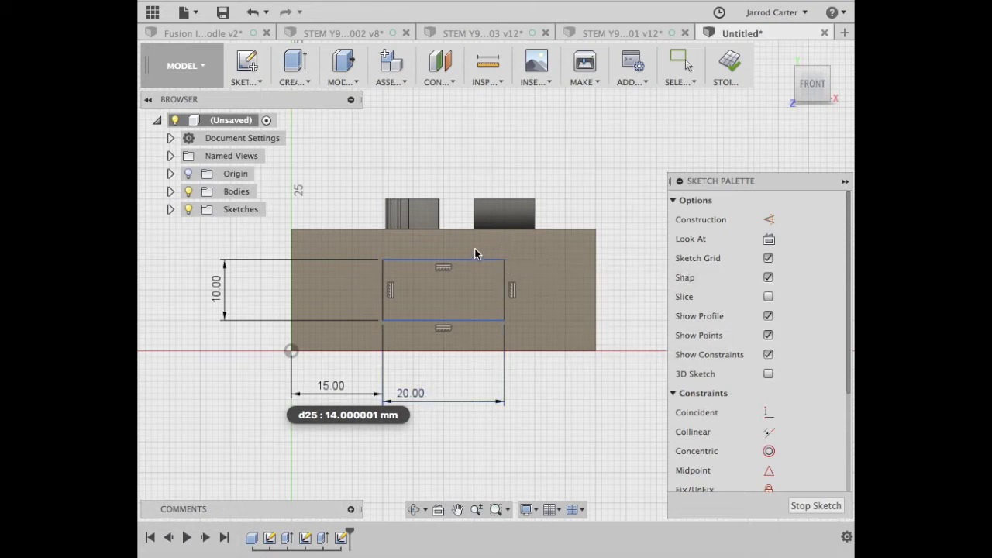
{"action": "left_click", "coordinate": [495, 261]}
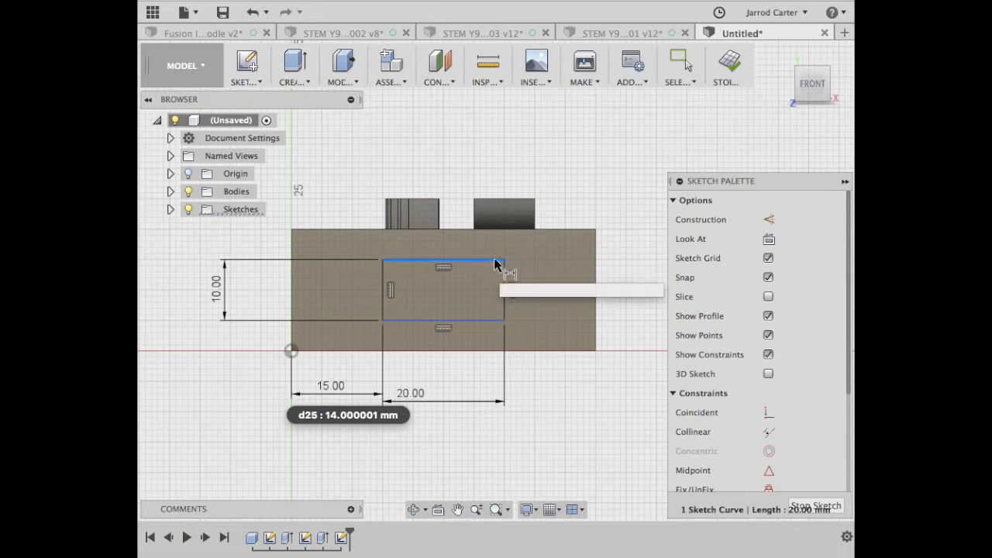
{"action": "left_click", "coordinate": [569, 231]}
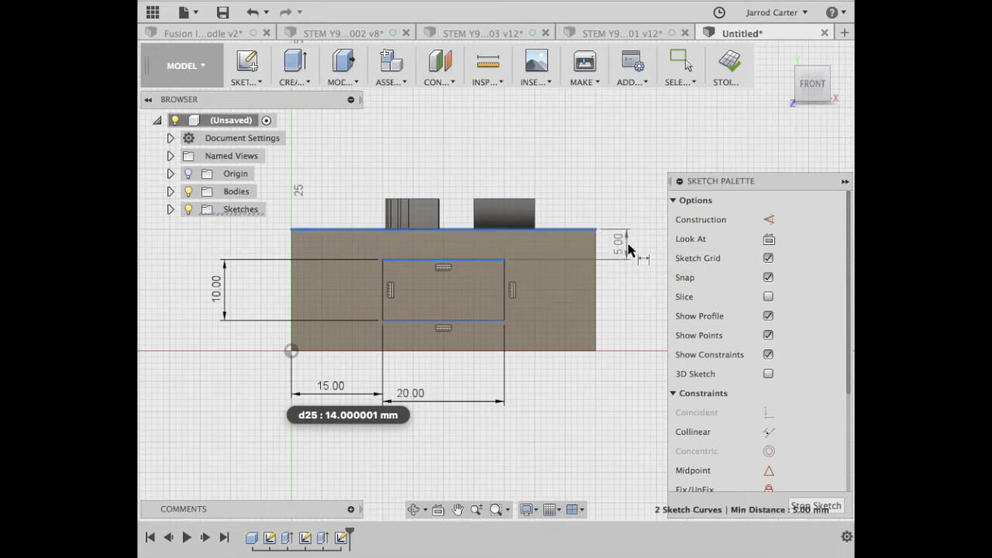
{"action": "left_click", "coordinate": [628, 250]}
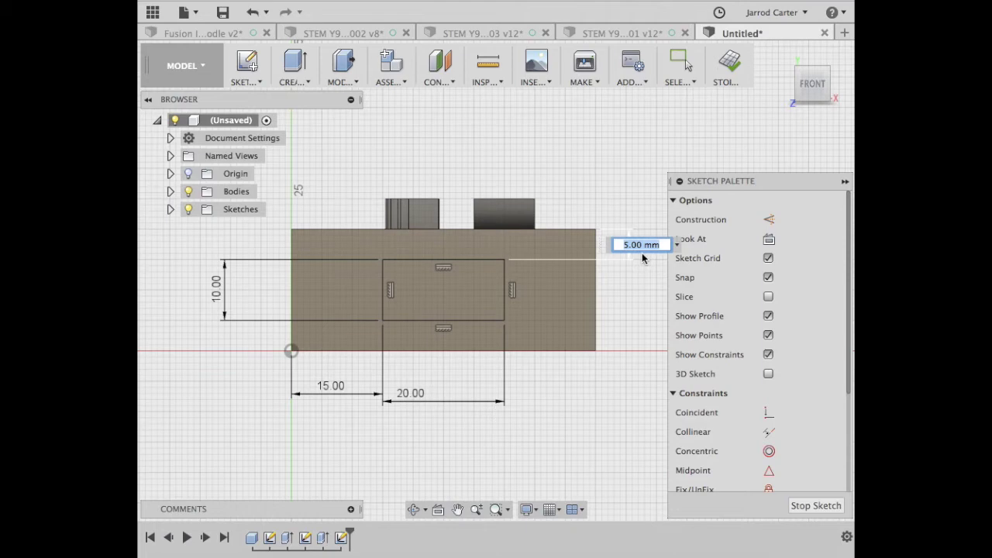
{"action": "key", "text": "Return"}
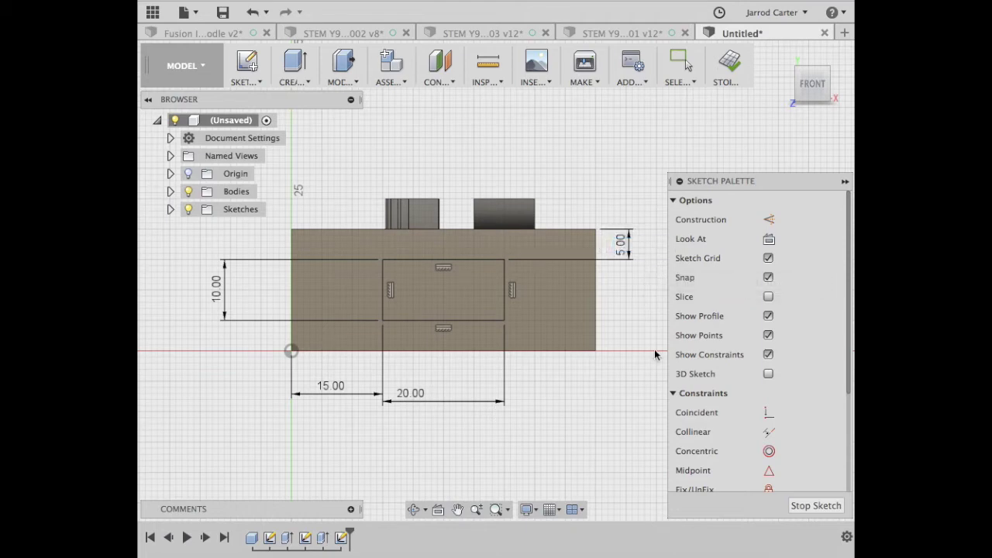
Finish the sketch and extrude the rectangle profile as a 40 mm deep cut.
{"action": "left_click", "coordinate": [812, 507]}
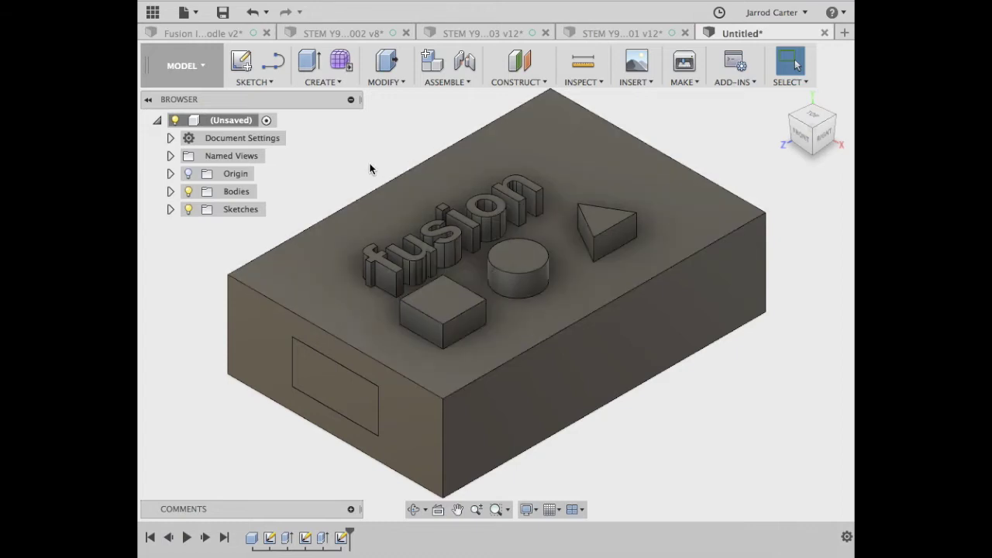
{"action": "left_click", "coordinate": [336, 84]}
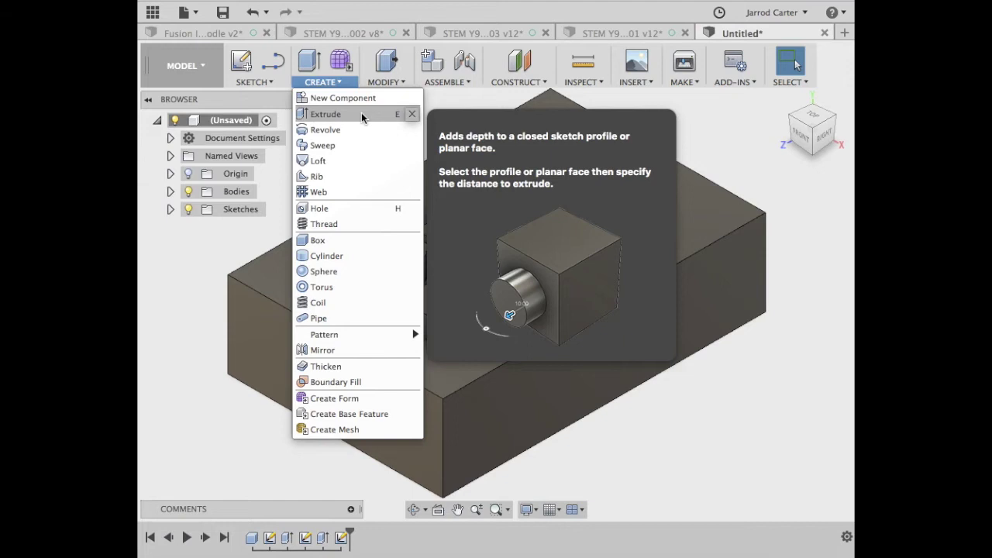
{"action": "left_click", "coordinate": [361, 114]}
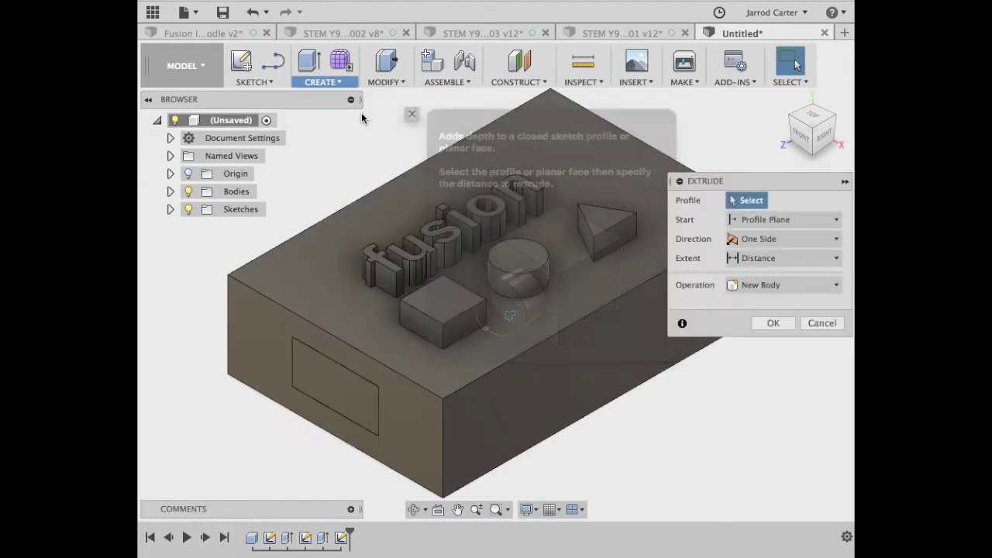
{"action": "left_click", "coordinate": [326, 393]}
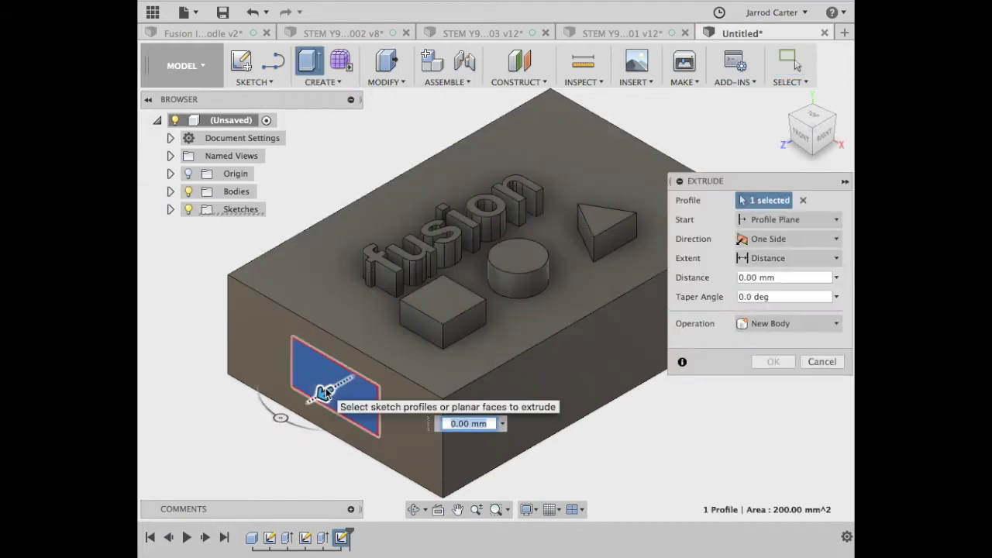
{"action": "left_click_drag", "start_coordinate": [324, 395], "coordinate": [631, 308]}
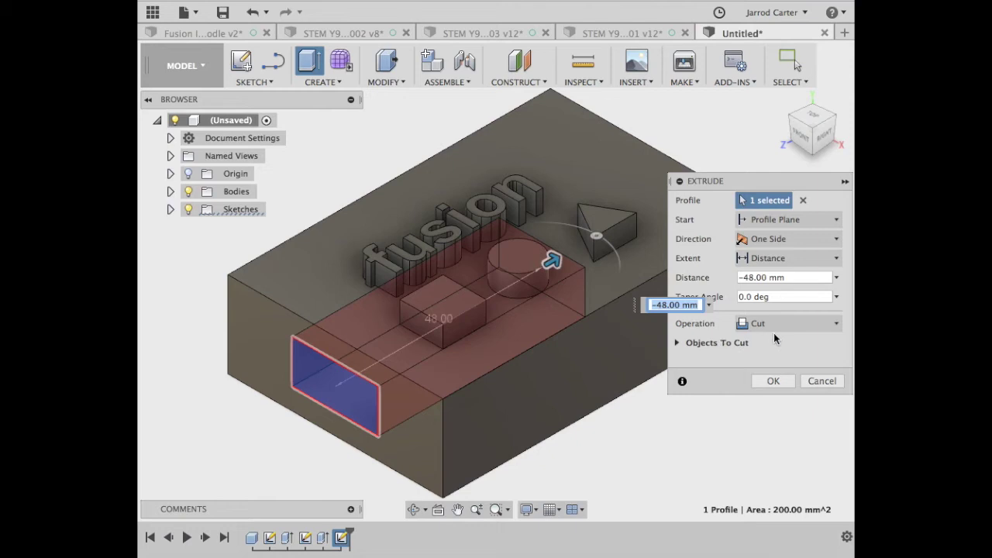
{"action": "left_click", "coordinate": [797, 275]}
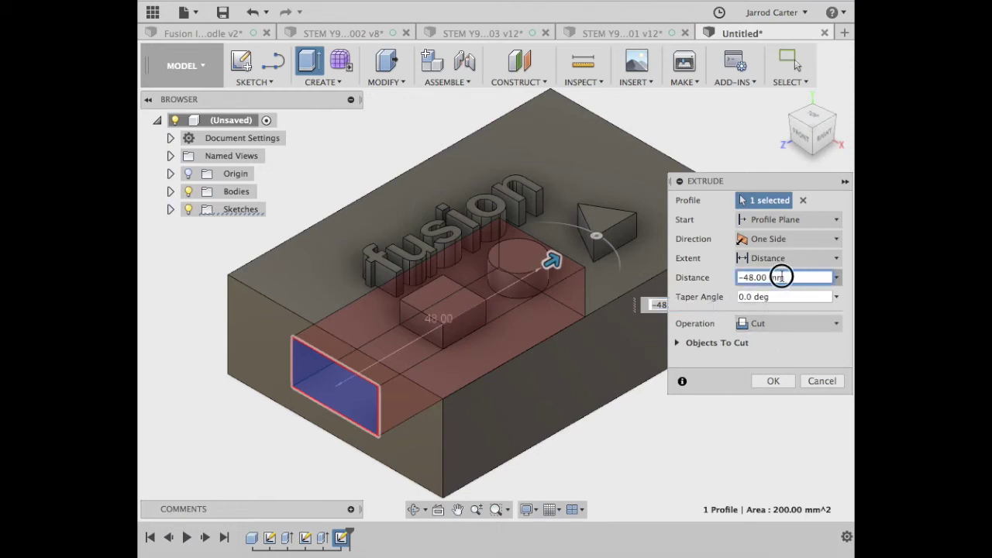
{"action": "left_click_drag", "start_coordinate": [737, 277], "coordinate": [764, 282]}
{"action": "type", "text": "-40"}
{"action": "left_click", "coordinate": [773, 381]}
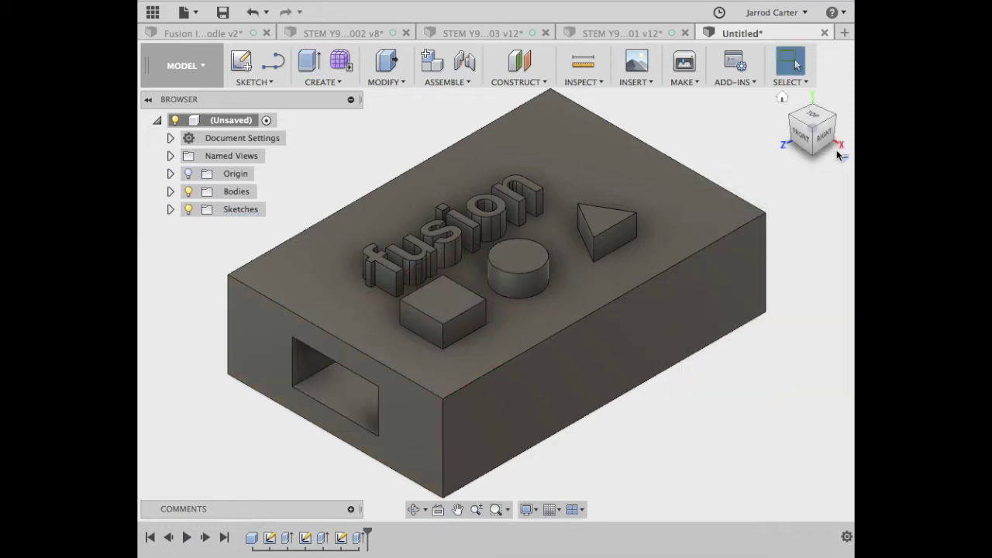
Orbit to the slot, then view the Fusion Introduction example and step its history forward.
{"action": "mouse_move", "coordinate": [822, 147]}
{"action": "left_mouse_down"}
{"action": "mouse_move", "coordinate": [827, 121]}
{"action": "mouse_move", "coordinate": [847, 122]}
{"action": "mouse_move", "coordinate": [837, 111]}
{"action": "mouse_move", "coordinate": [798, 117]}
{"action": "mouse_move", "coordinate": [805, 142]}
{"action": "left_mouse_up"}
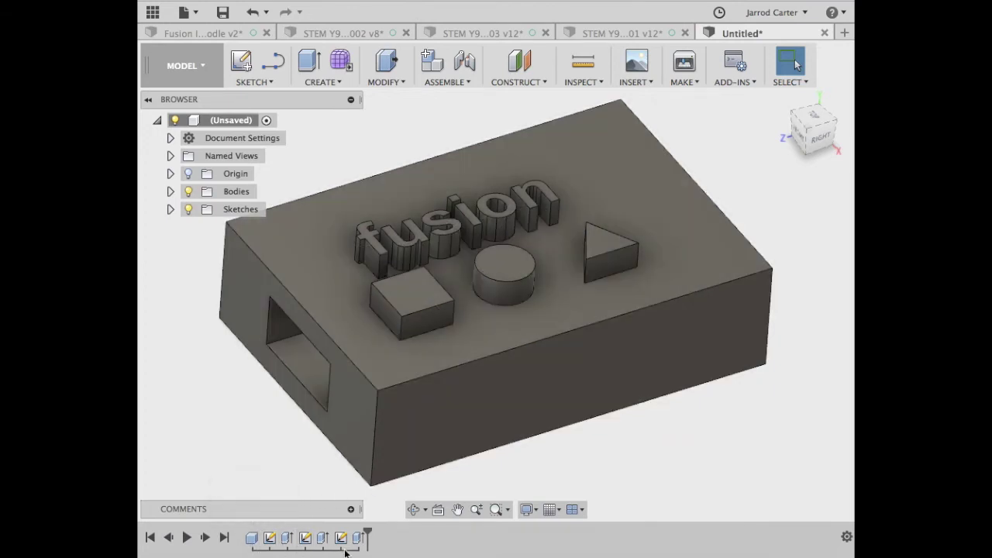
{"action": "left_click", "coordinate": [228, 35]}
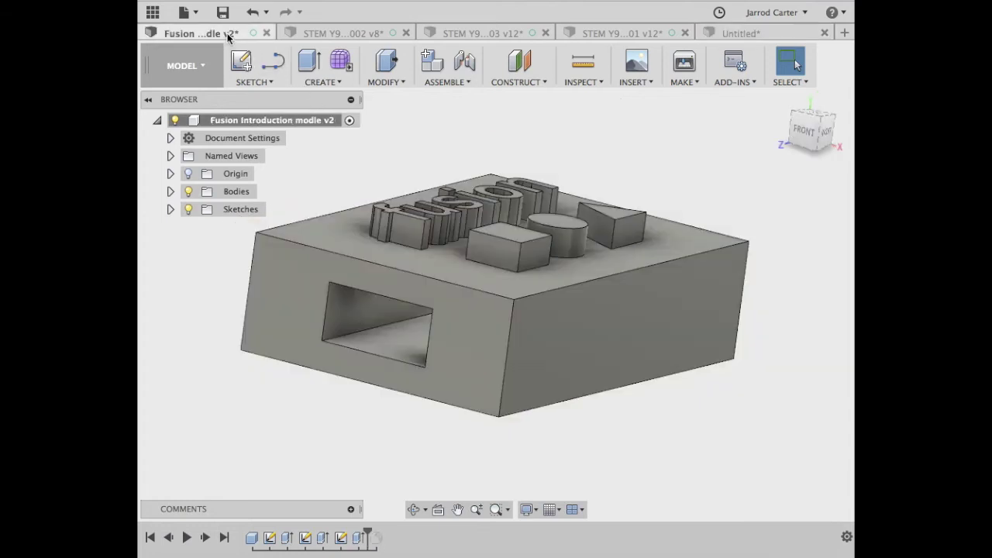
{"action": "left_click", "coordinate": [783, 98]}
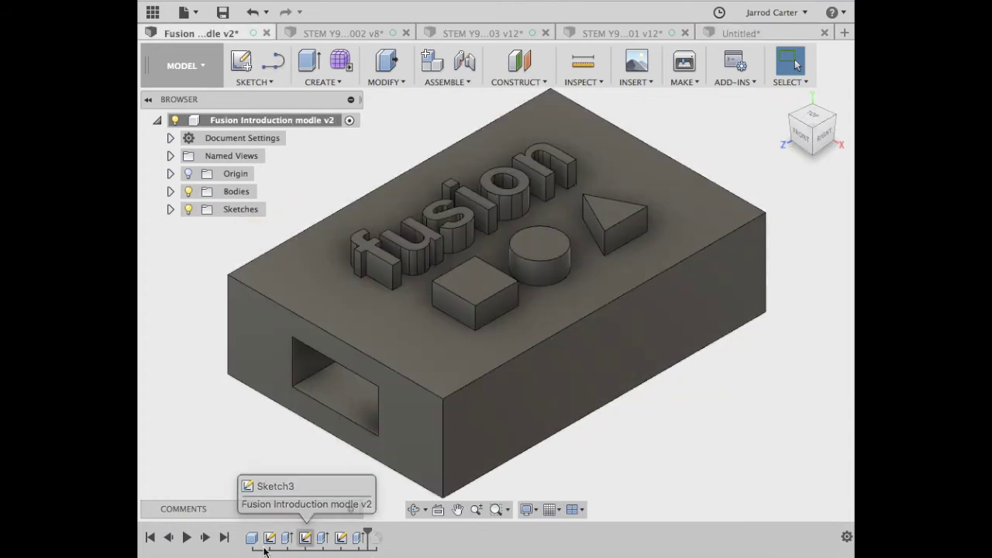
{"action": "left_click", "coordinate": [205, 538]}
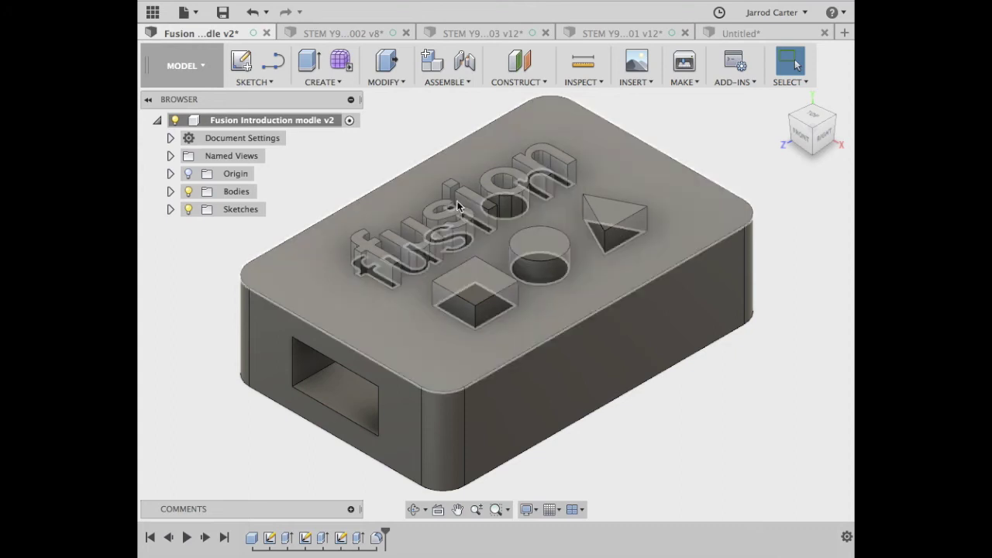
Browse the flash drive example documents, then return to the Untitled block and open the Modify menu.
{"action": "left_click", "coordinate": [337, 34]}
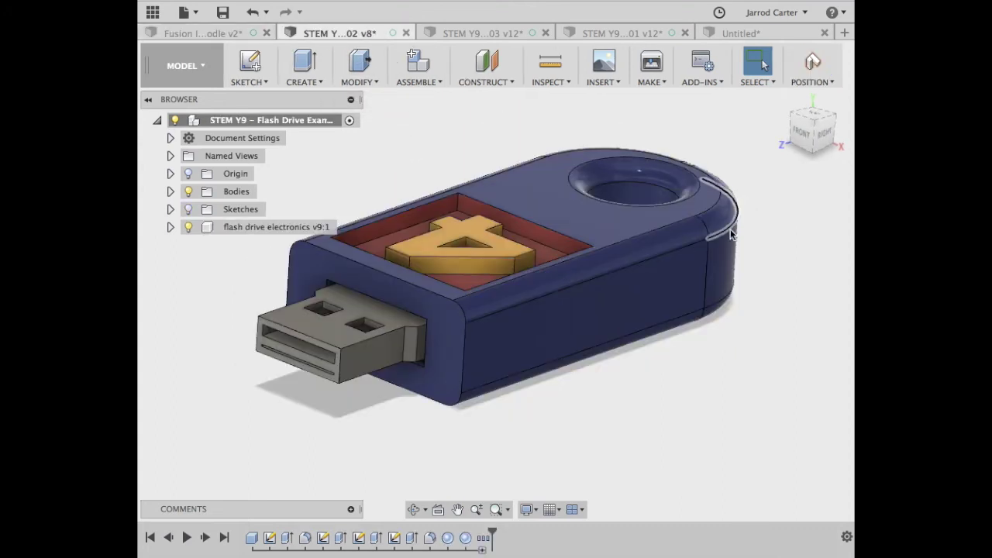
{"action": "left_click", "coordinate": [471, 37]}
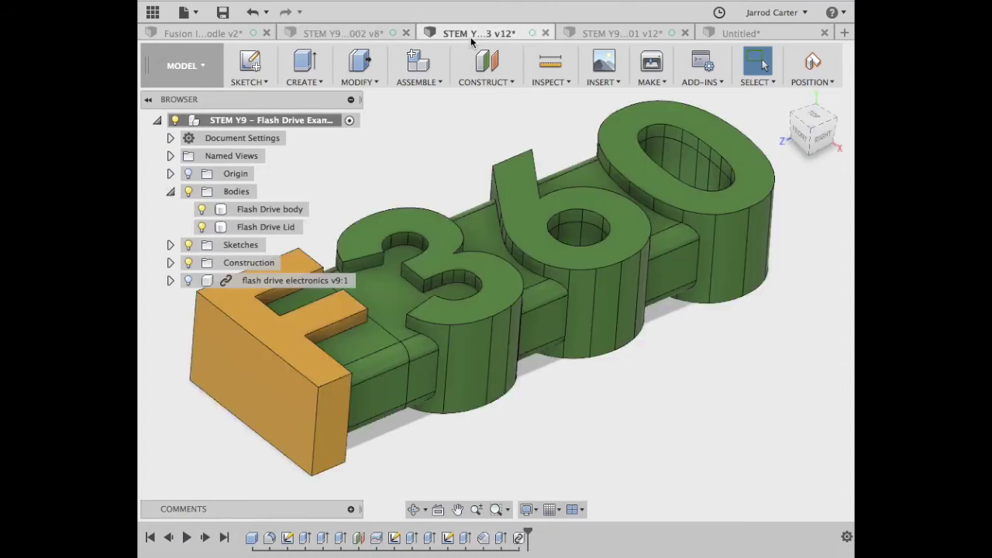
{"action": "left_click", "coordinate": [390, 365]}
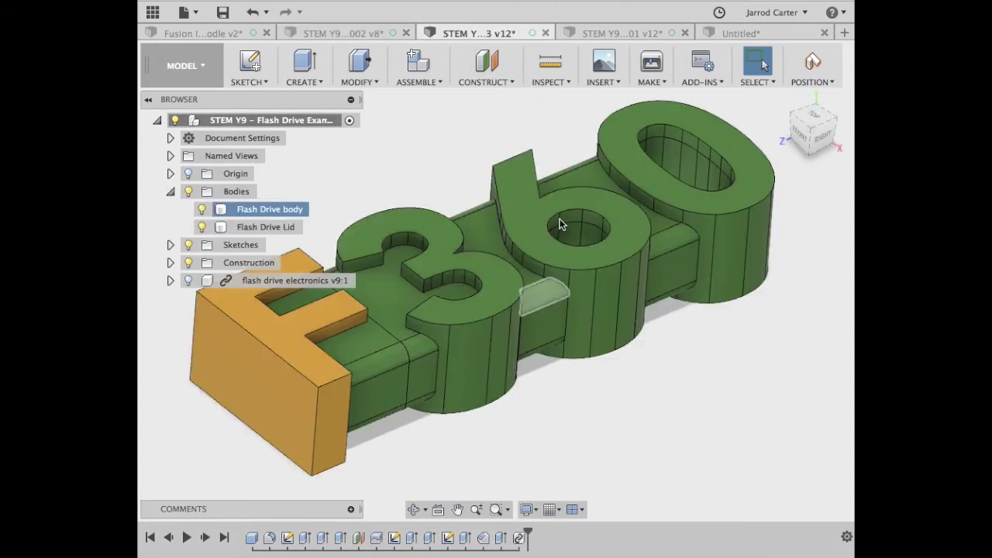
{"action": "left_click", "coordinate": [632, 33]}
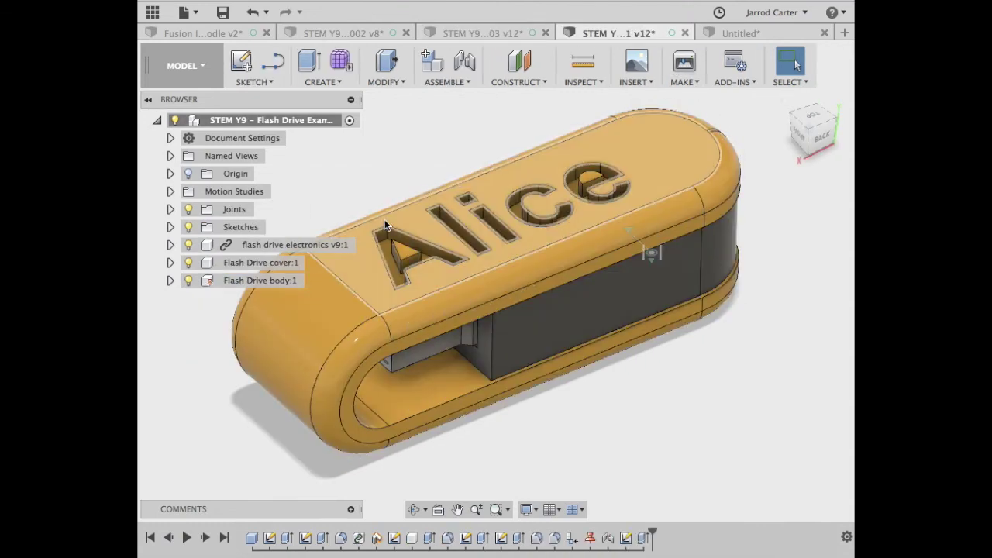
{"action": "left_click", "coordinate": [746, 35]}
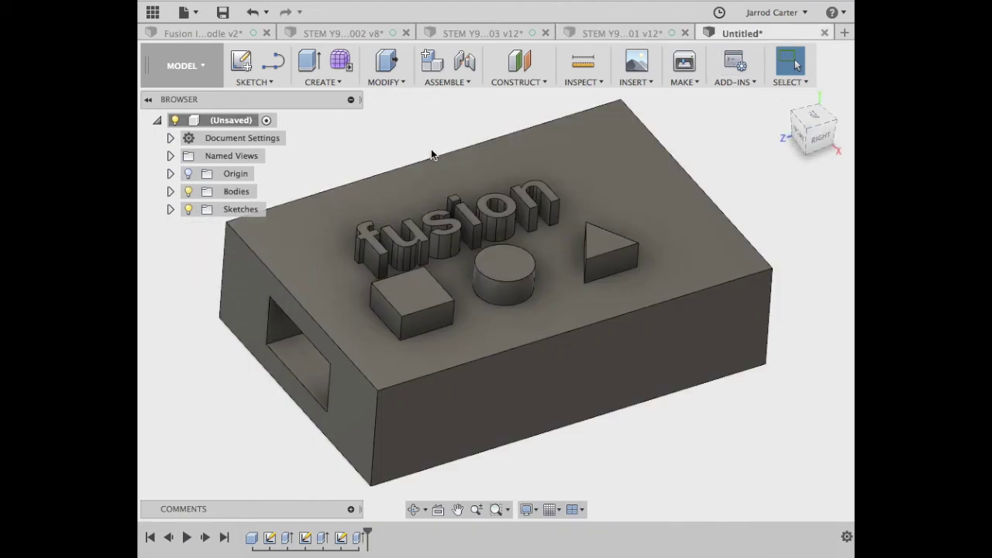
{"action": "left_click", "coordinate": [399, 84]}
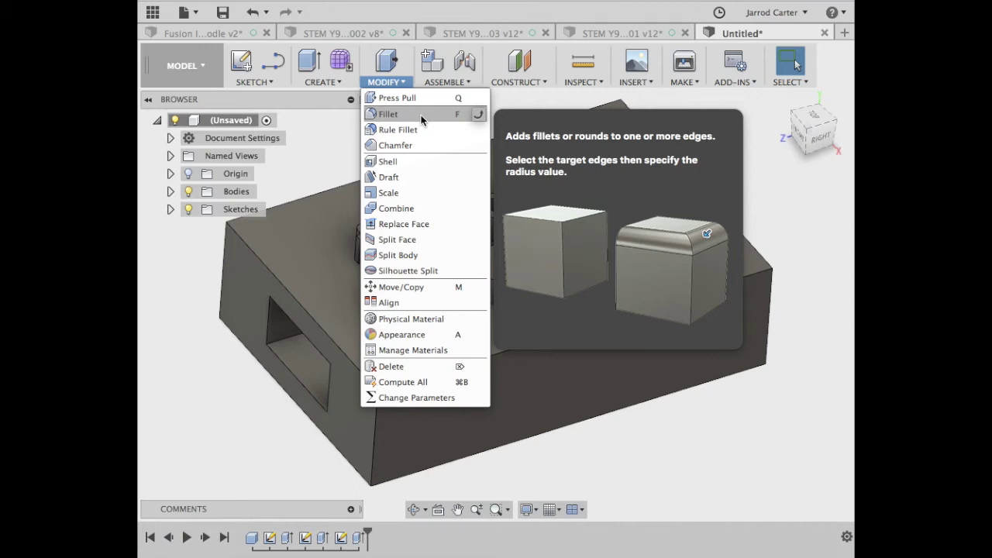
Start a fillet and select the block's four vertical corner edges.
{"action": "left_click", "coordinate": [421, 115]}
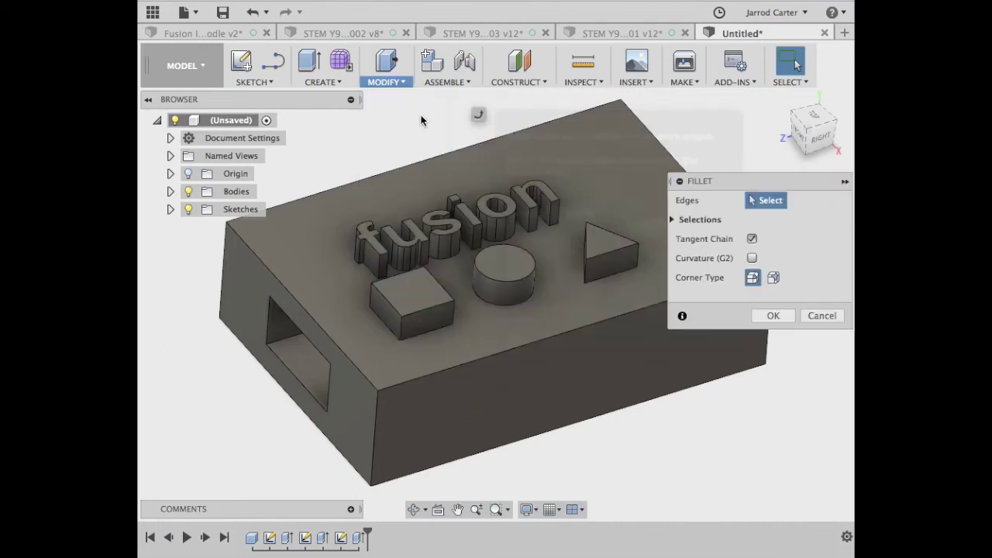
{"action": "left_click", "coordinate": [375, 436]}
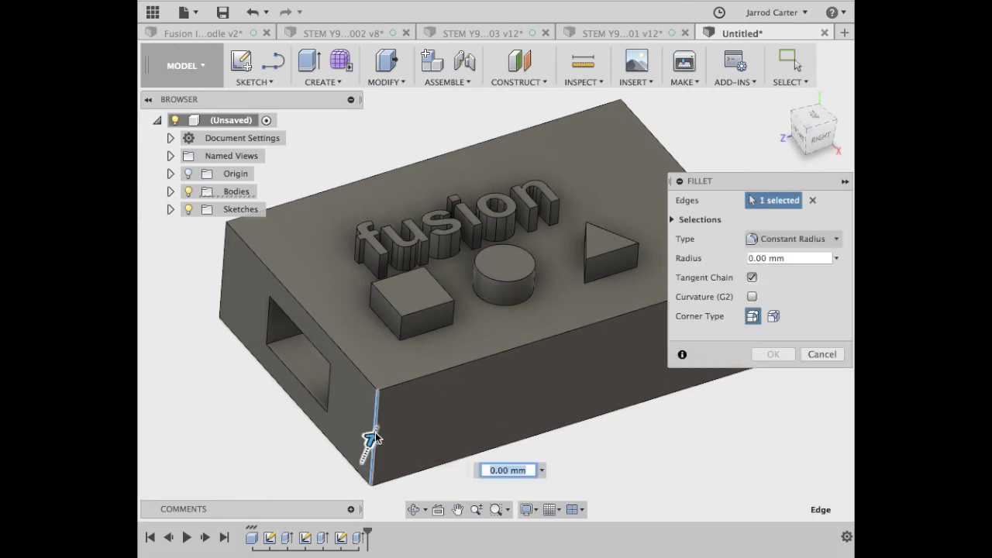
{"action": "left_click", "coordinate": [221, 272]}
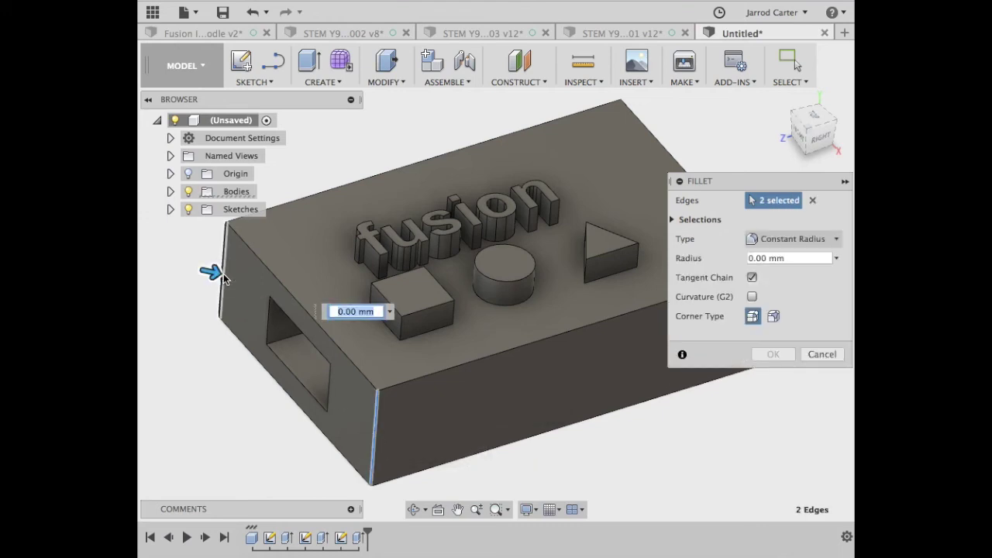
{"action": "left_click", "coordinate": [621, 137]}
{"action": "middle_click_drag", "start_coordinate": [603, 153], "coordinate": [469, 156]}
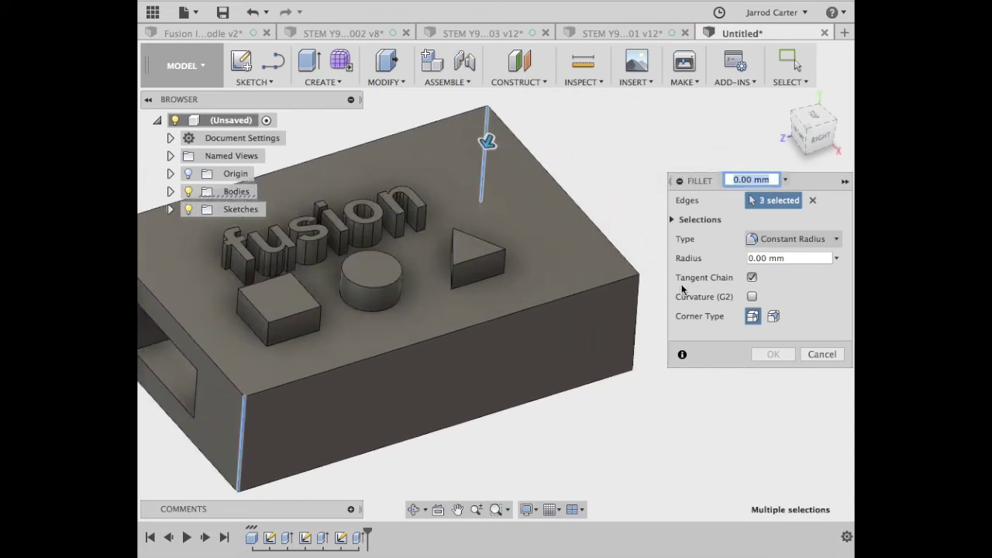
{"action": "left_click", "coordinate": [639, 316]}
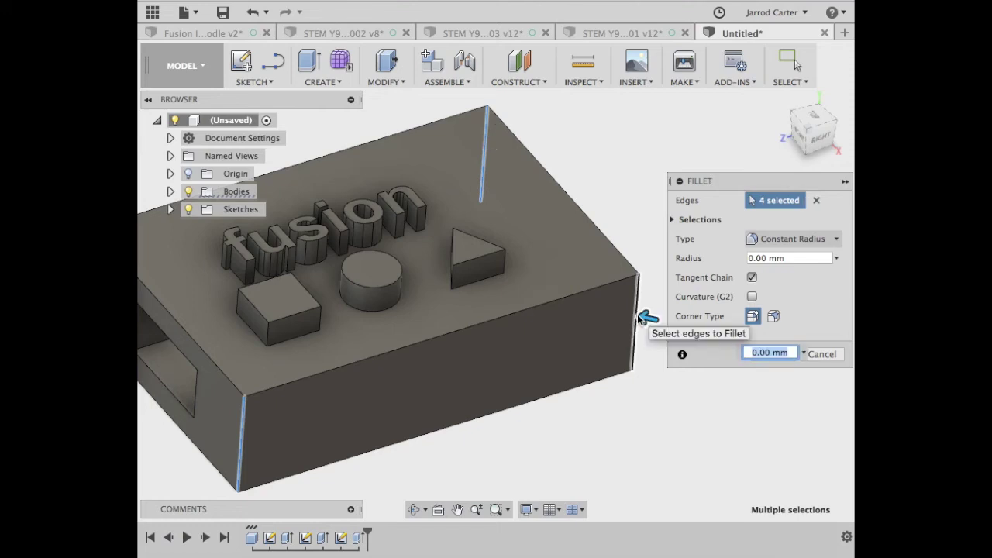
Give the fillet a 5 mm radius and apply it.
{"action": "left_click", "coordinate": [837, 259]}
{"action": "left_click", "coordinate": [836, 258]}
{"action": "left_click", "coordinate": [743, 258]}
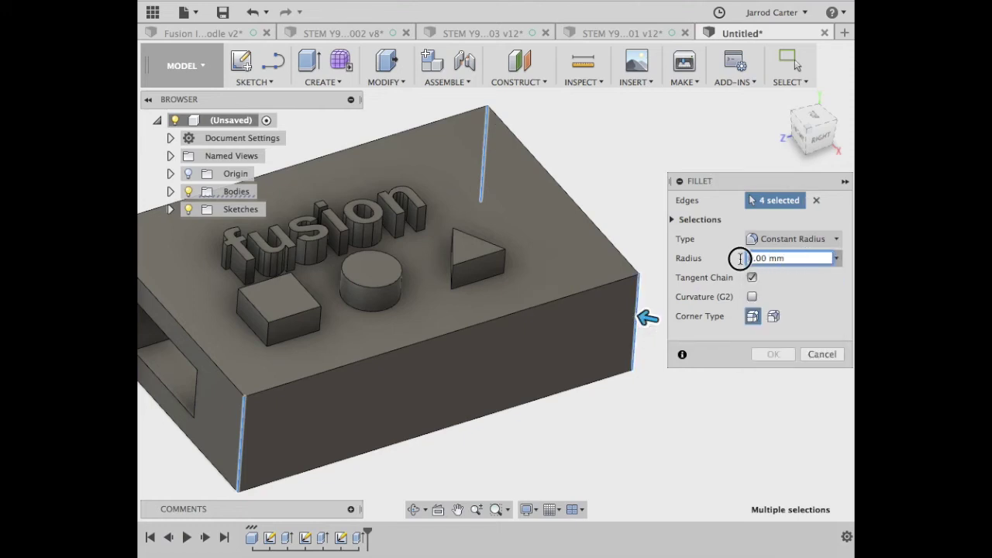
{"action": "left_click_drag", "start_coordinate": [796, 260], "coordinate": [753, 259]}
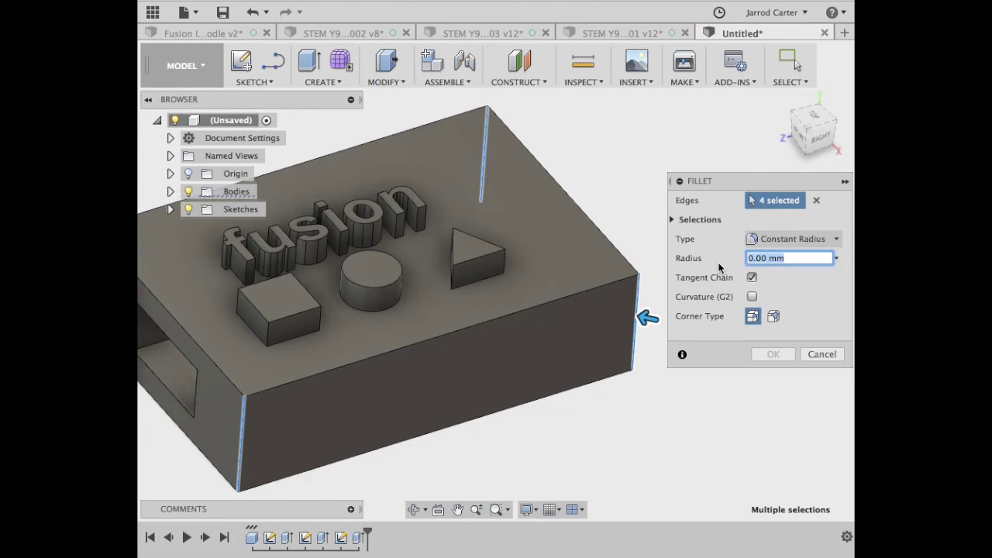
{"action": "type", "text": "5"}
{"action": "key", "text": "Return"}
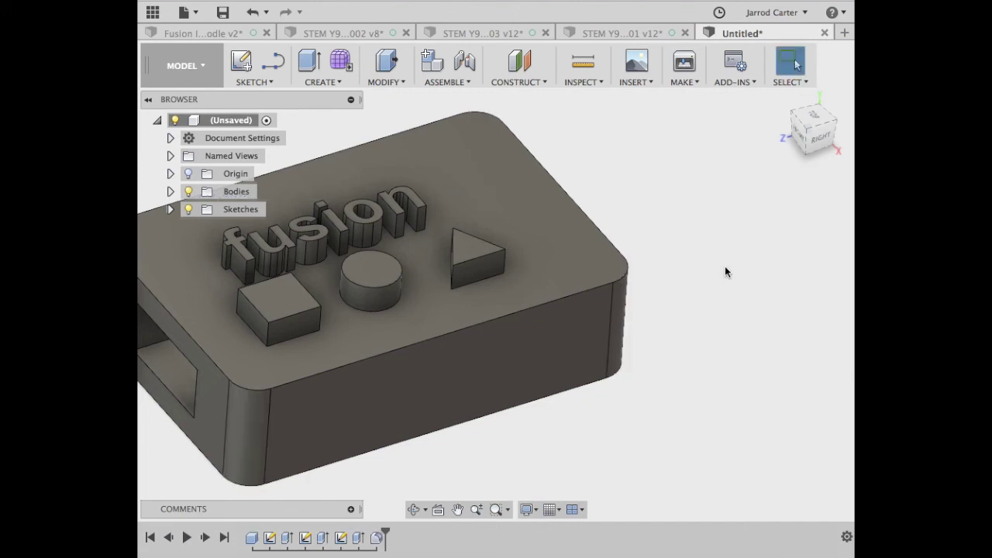
{"action": "key", "text": "F6"}
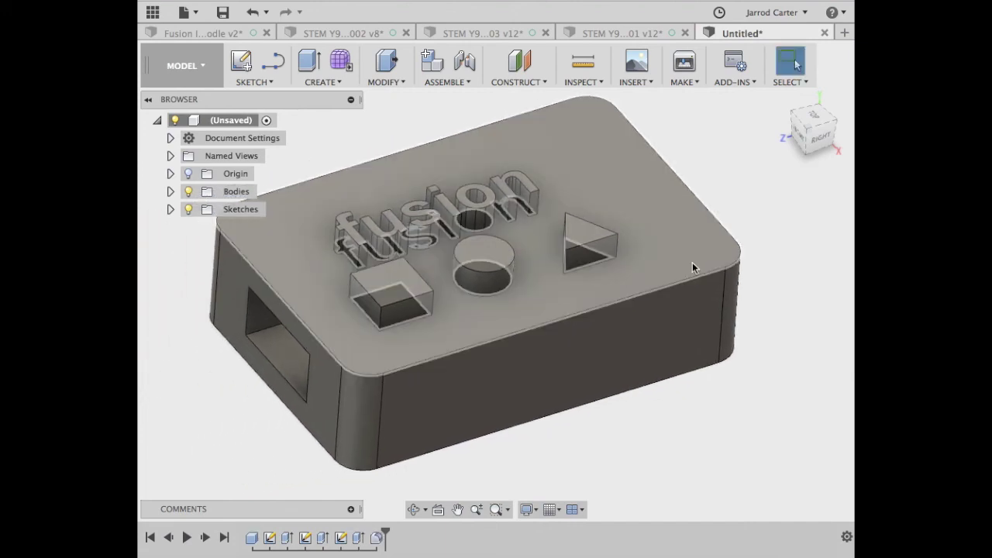
Edit Fillet1 from the timeline to change the corner radius to 7 mm.
{"action": "double_click", "coordinate": [376, 540]}
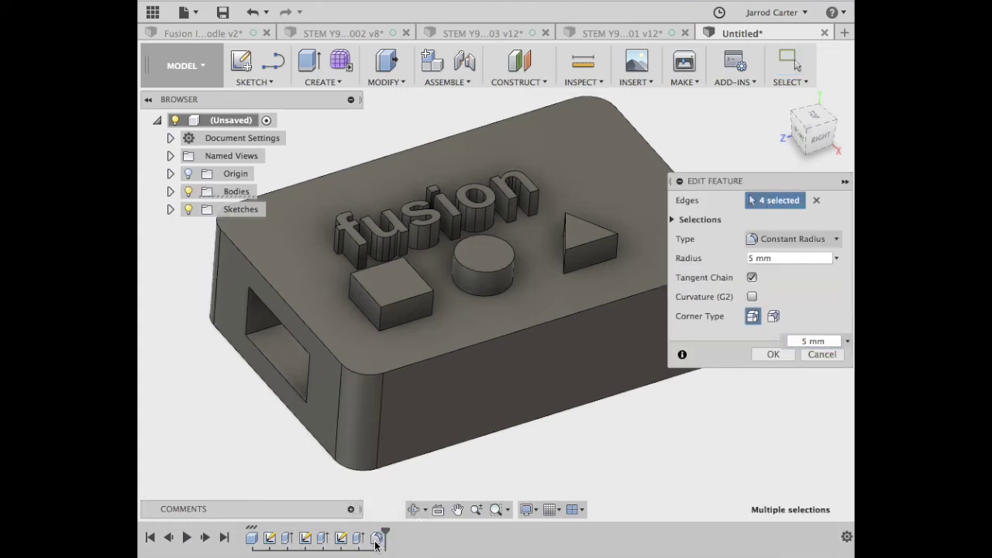
{"action": "left_click", "coordinate": [780, 258]}
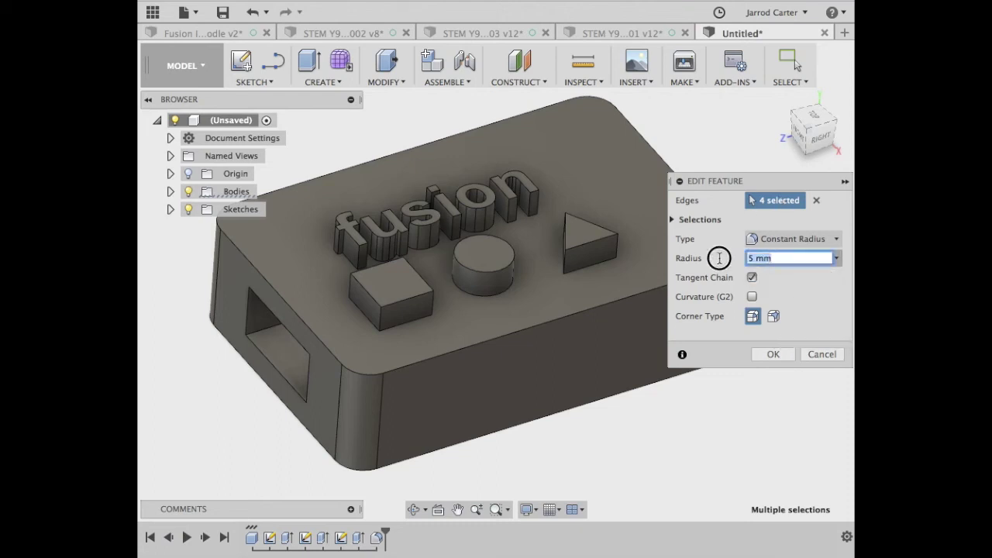
{"action": "type", "text": "1"}
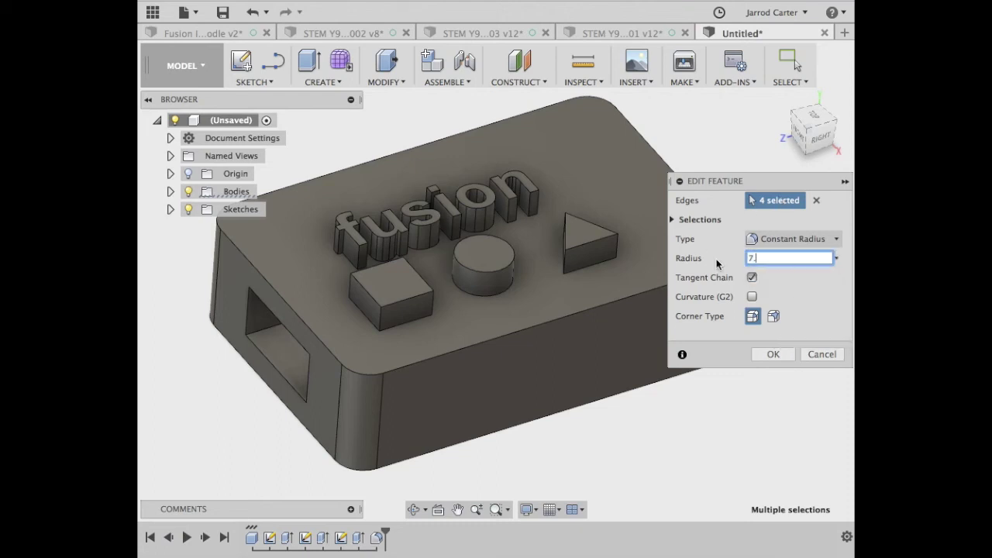
{"action": "key", "text": "Return"}
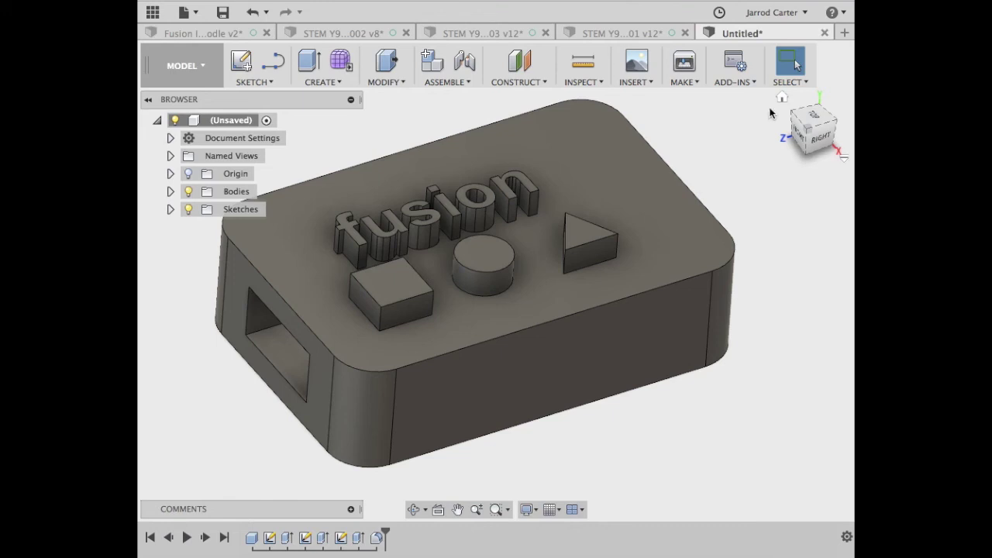
{"action": "left_click", "coordinate": [784, 101]}
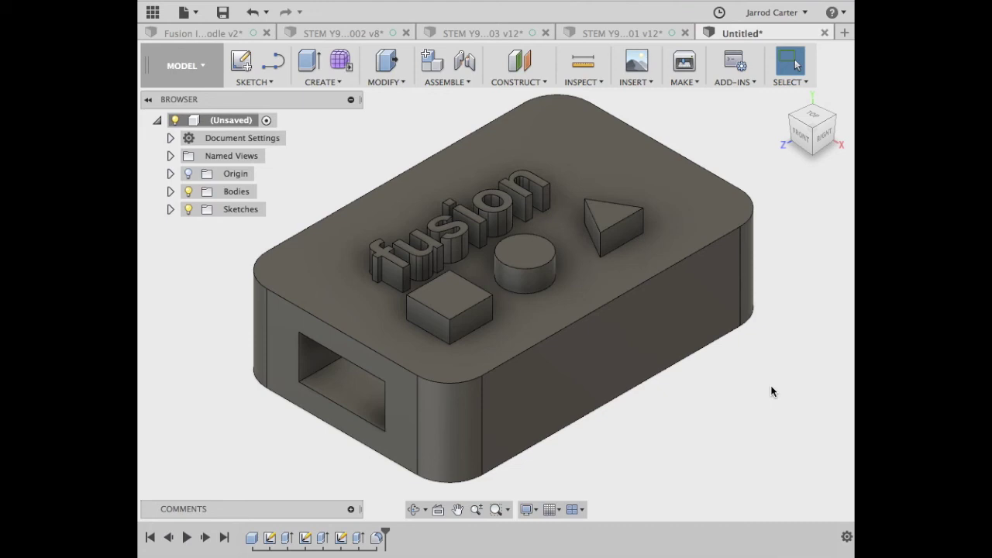
Review the block's feature history along the timeline.
{"action": "mouse_move", "coordinate": [250, 541]}
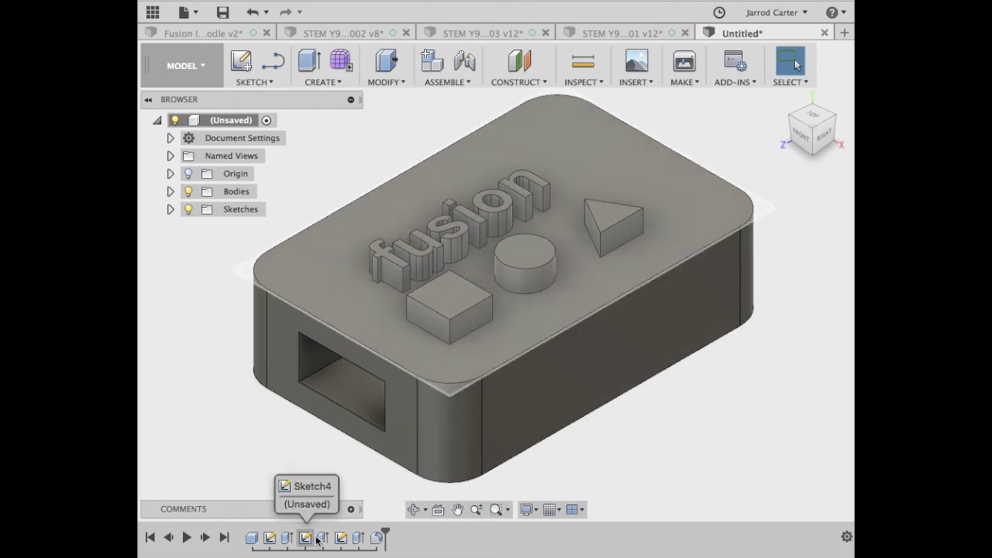
{"action": "mouse_move", "coordinate": [331, 547]}
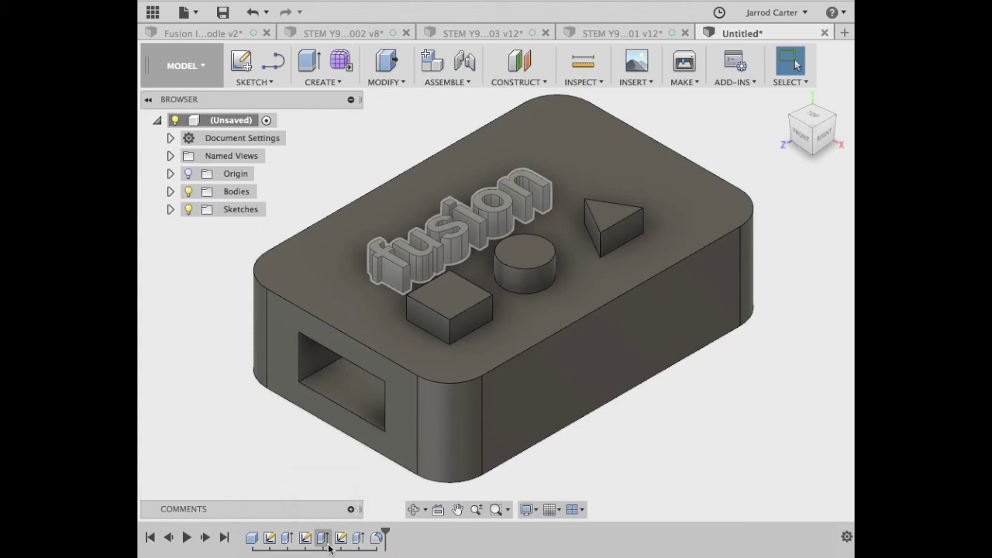
{"action": "mouse_move", "coordinate": [365, 543]}
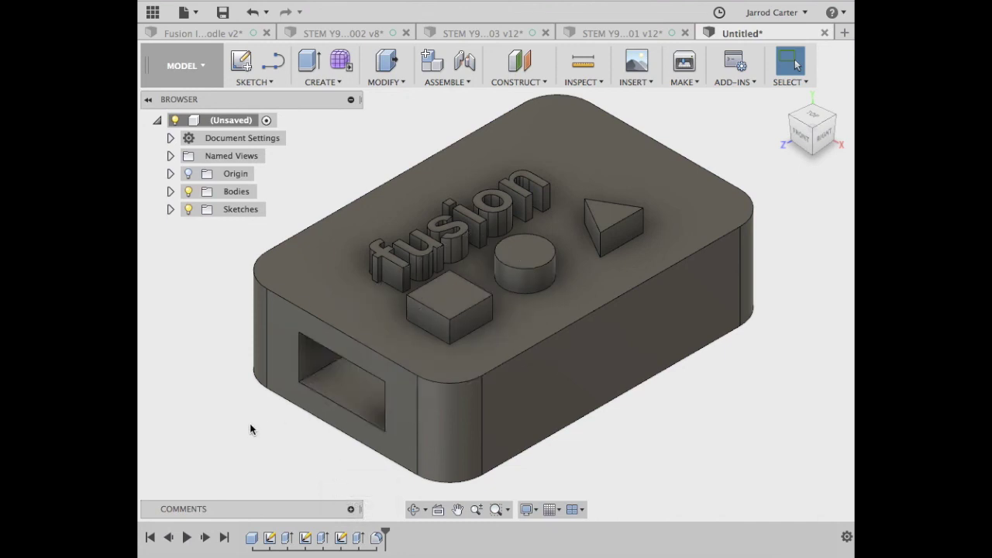
View the blue flash drive from above, check Fillet1's corners on the introduction block, then show the yellow flash drive.
{"action": "left_click", "coordinate": [343, 34]}
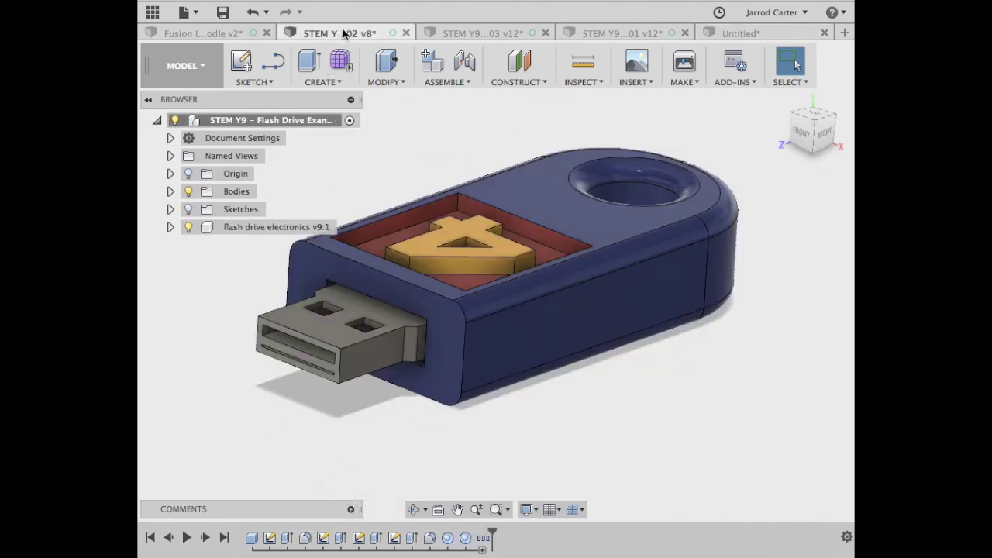
{"action": "left_click_drag", "start_coordinate": [809, 136], "coordinate": [799, 169]}
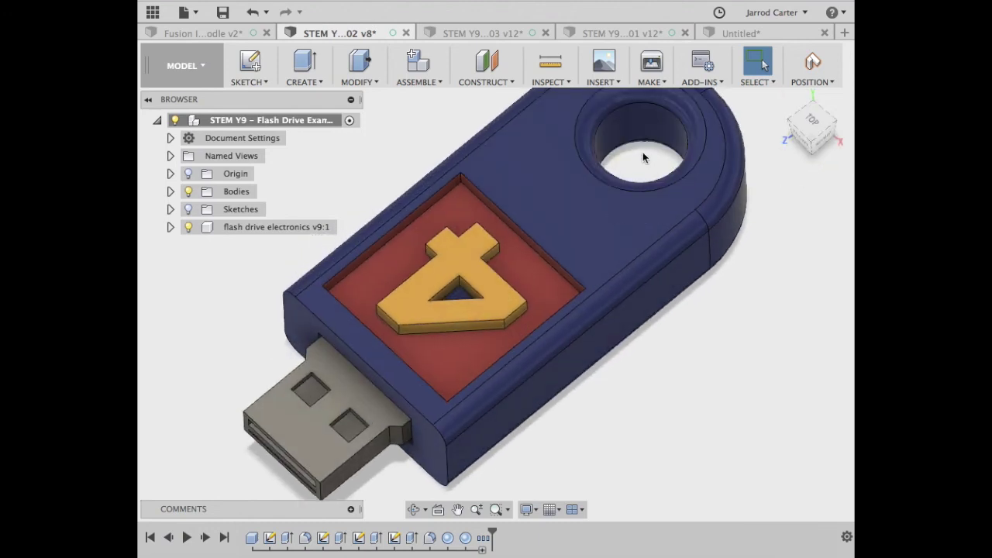
{"action": "left_click", "coordinate": [221, 33]}
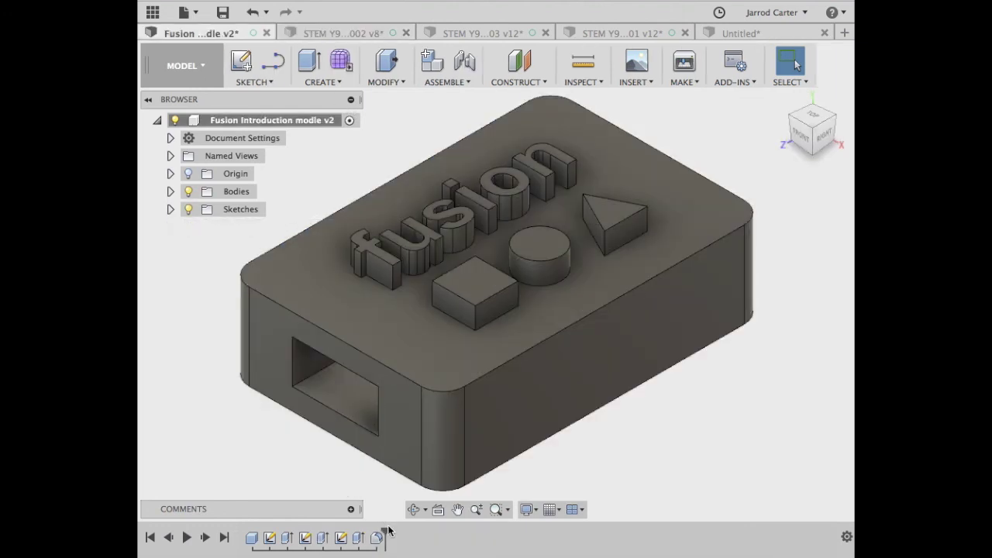
{"action": "left_click", "coordinate": [377, 539]}
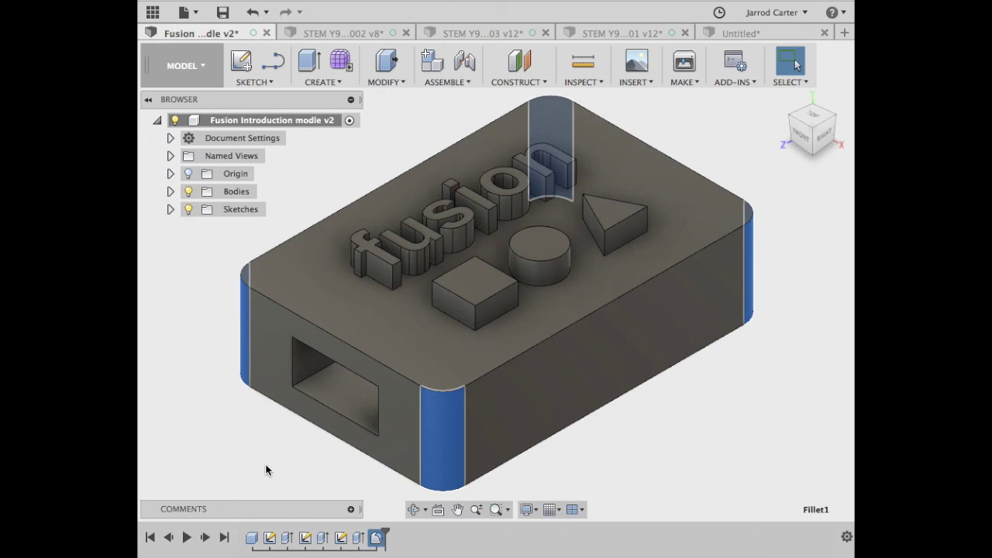
{"action": "left_click", "coordinate": [167, 448]}
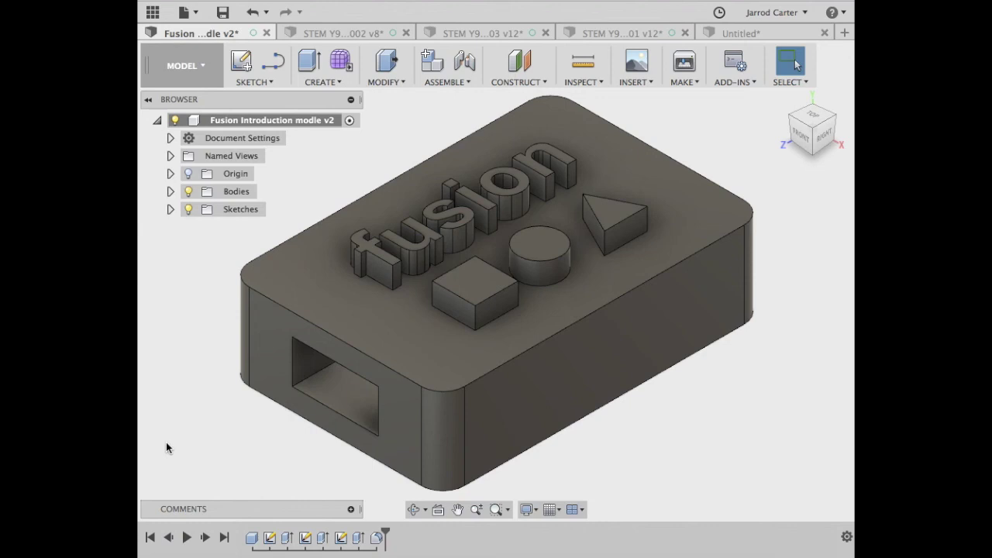
{"action": "left_click", "coordinate": [636, 35]}
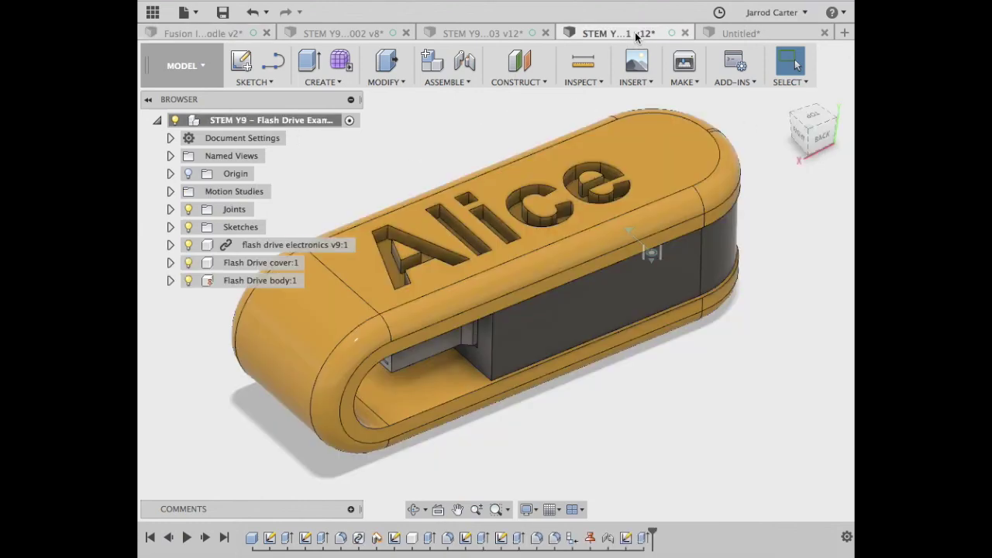